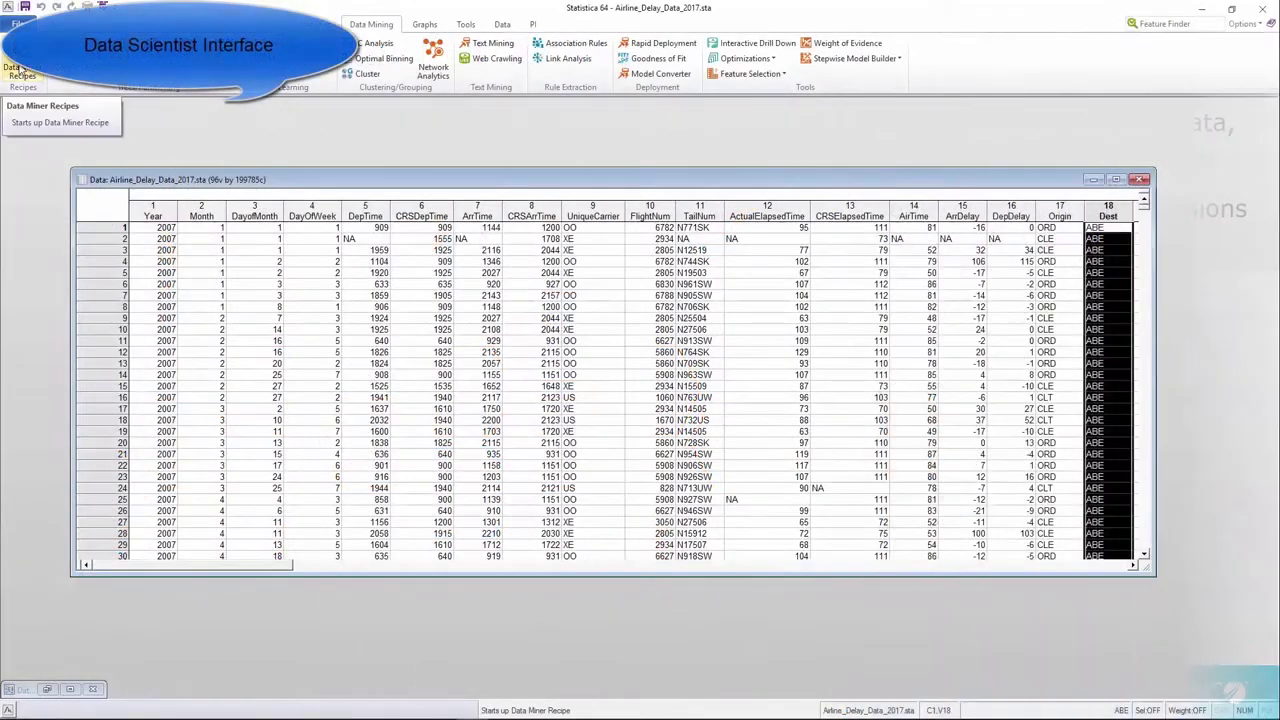
Start a new Data Miner recipe using the airline delay data file as its source
click(19, 72)
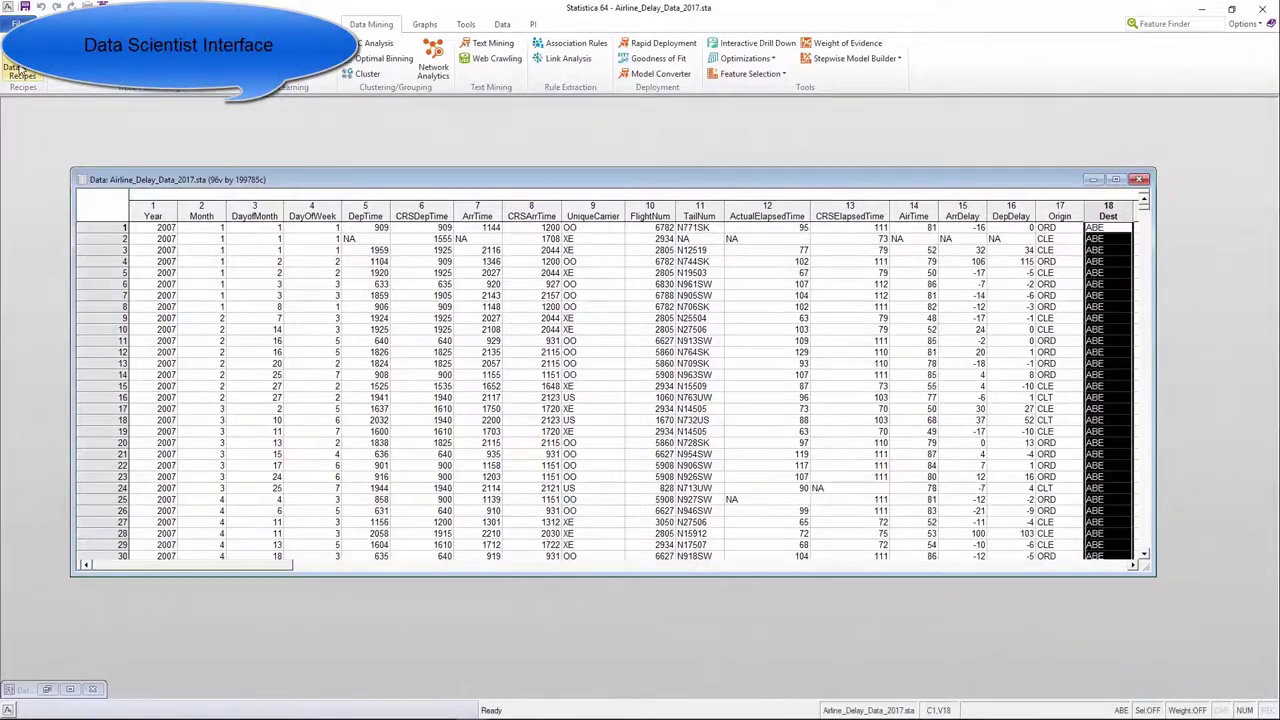
click(431, 227)
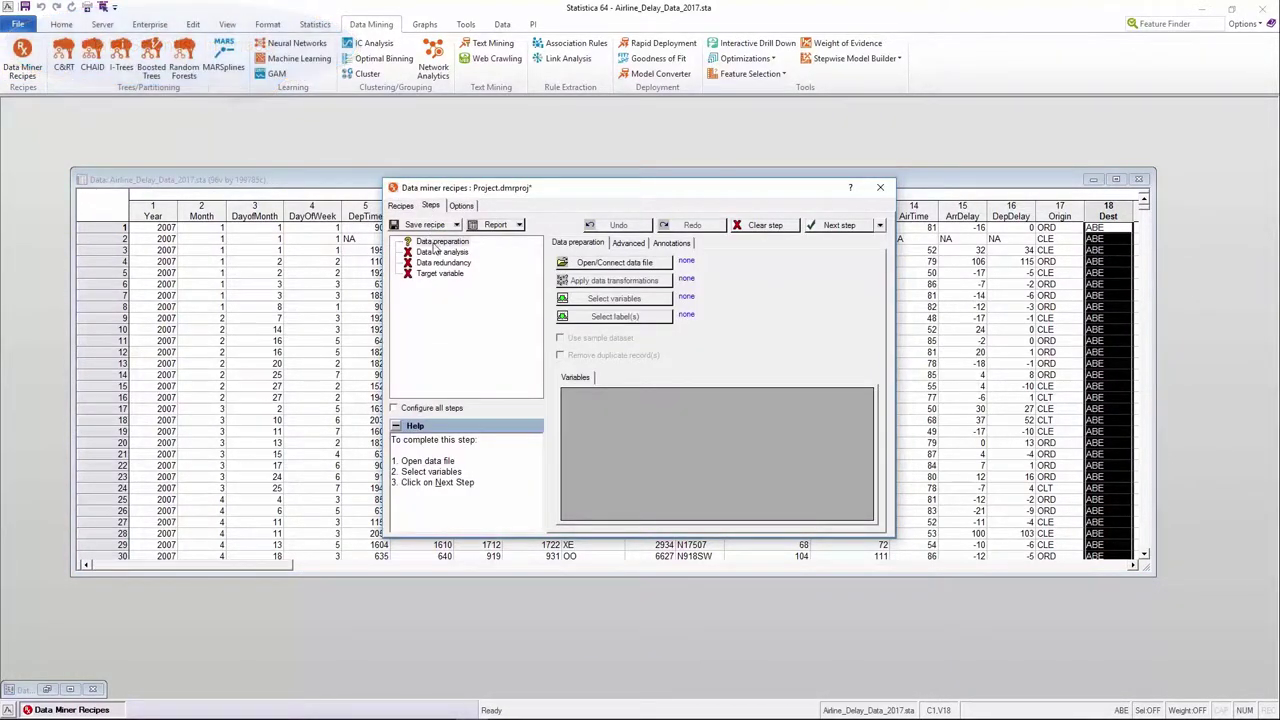
click(619, 264)
click(610, 305)
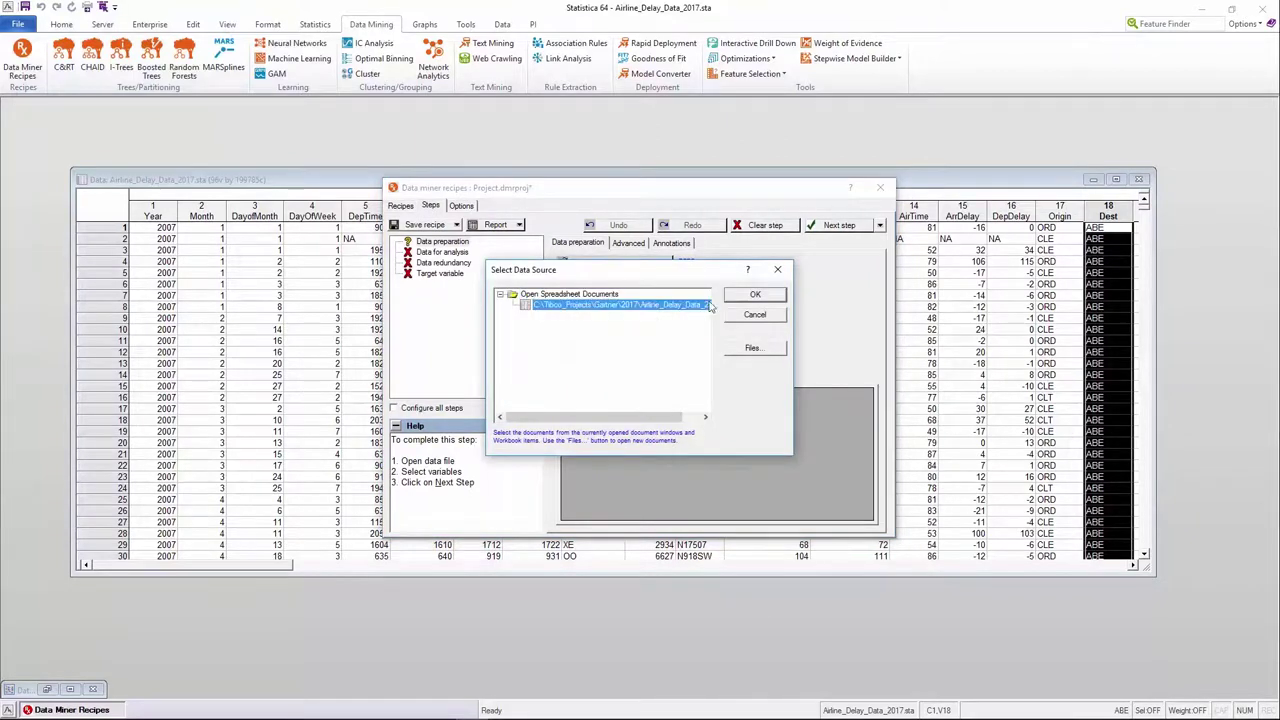
click(752, 295)
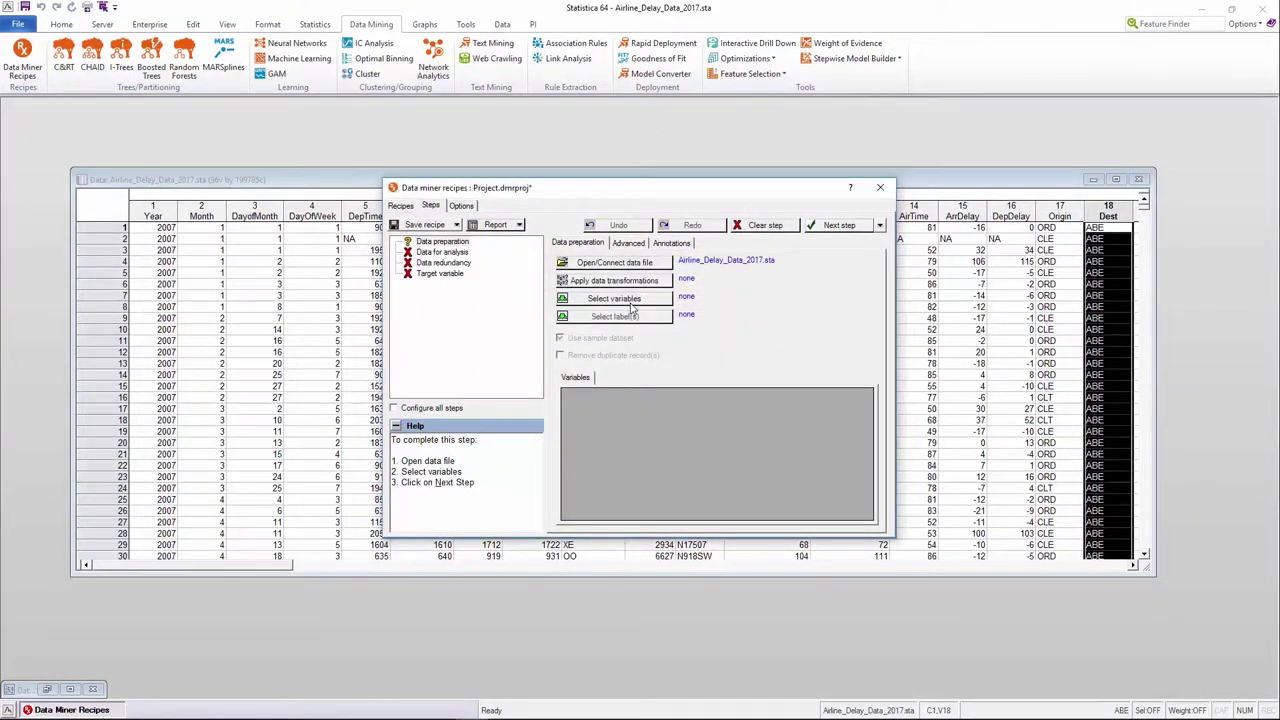
Select Cancelled as the target variable and run the recipe to completion
click(628, 301)
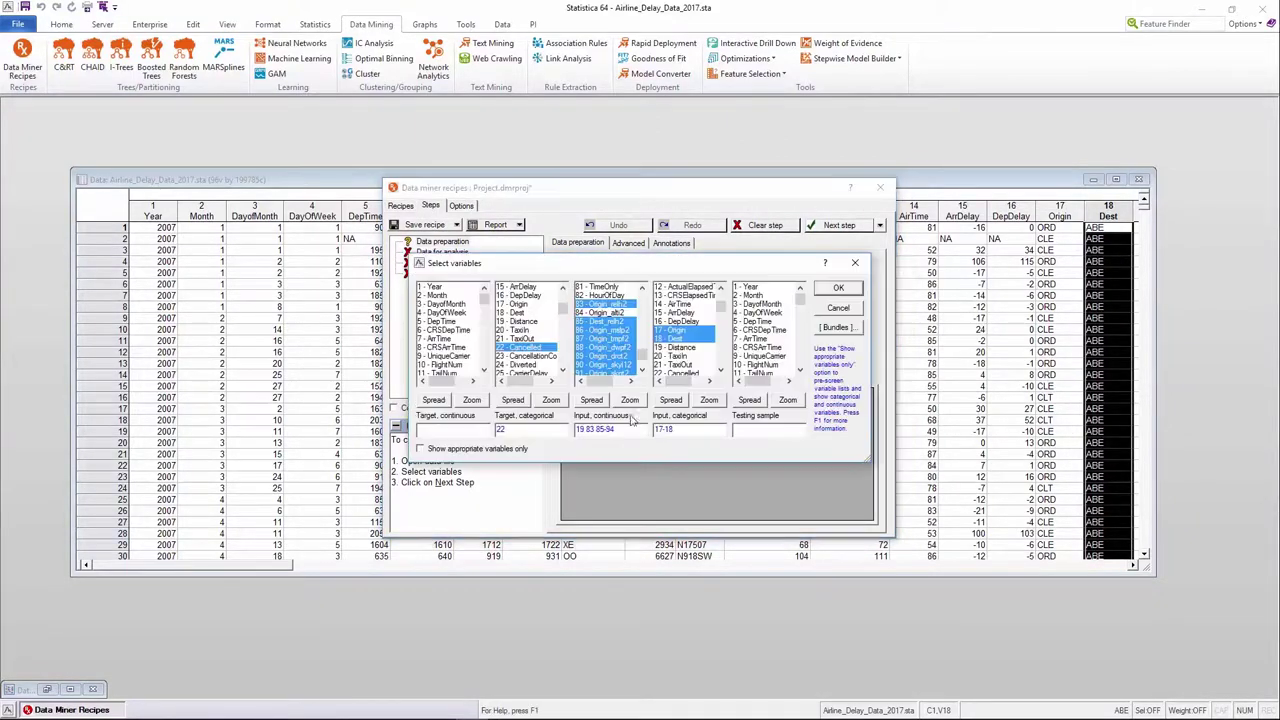
click(840, 289)
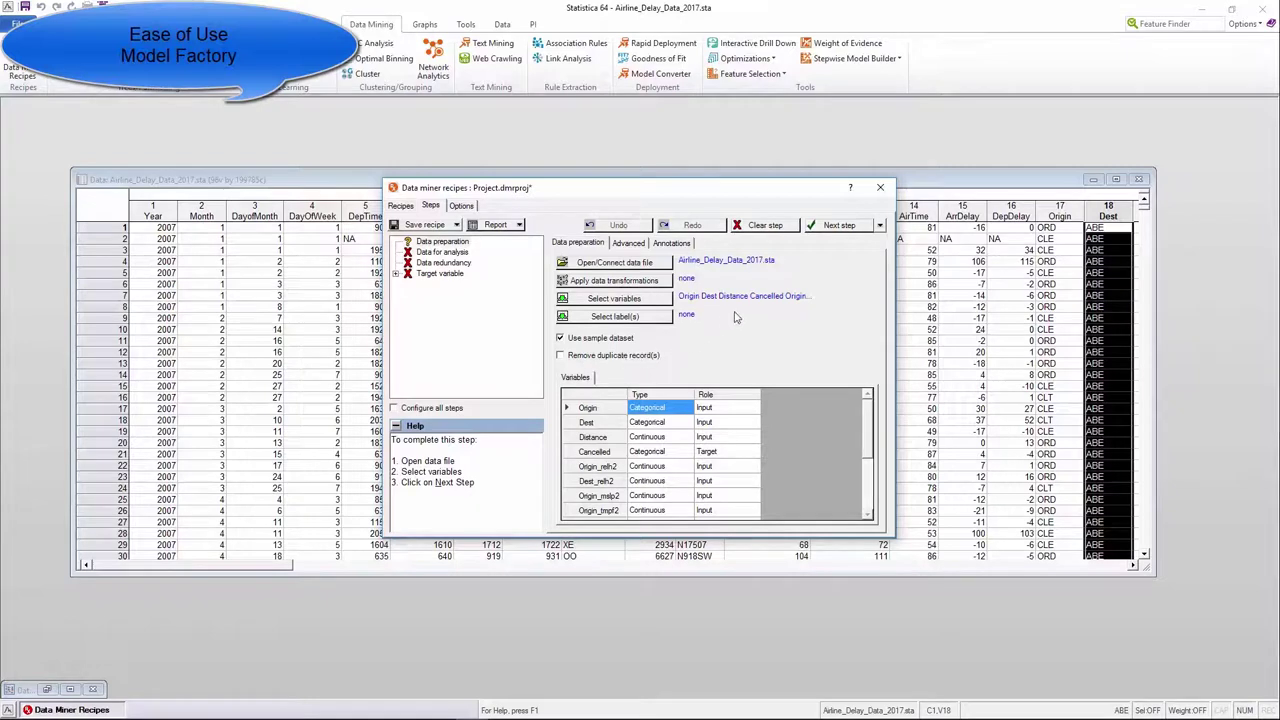
click(880, 226)
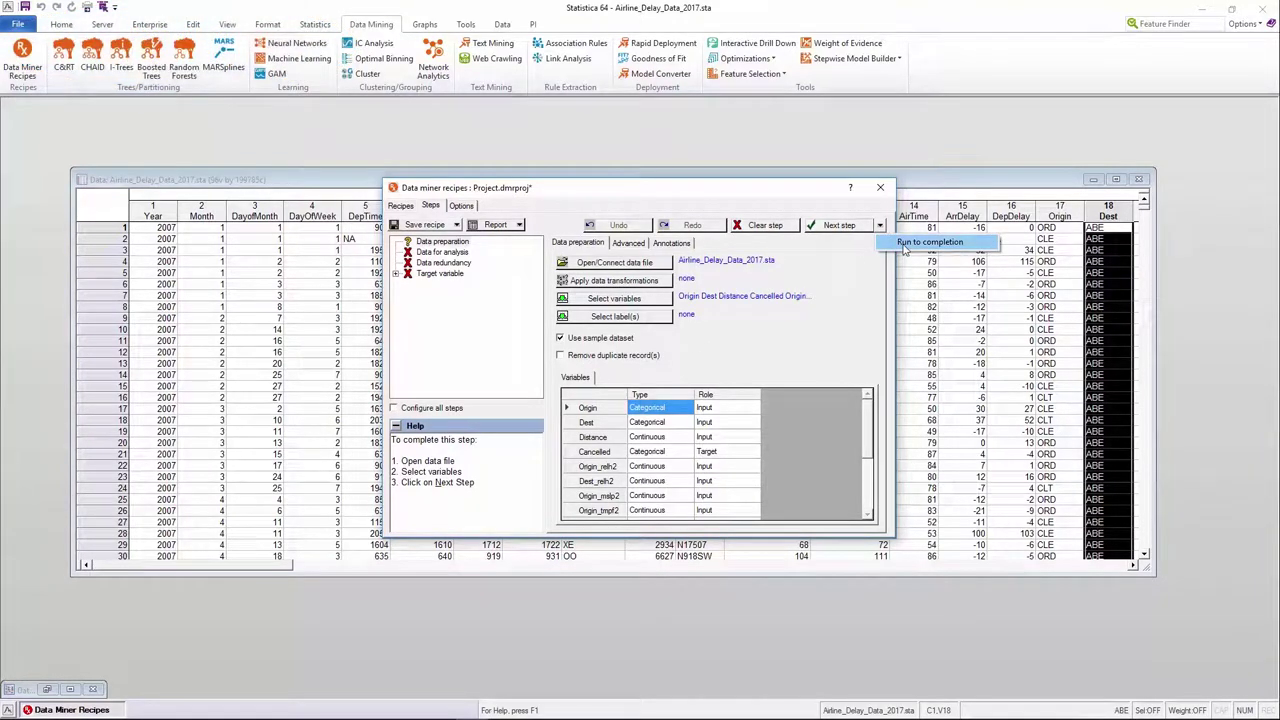
click(905, 243)
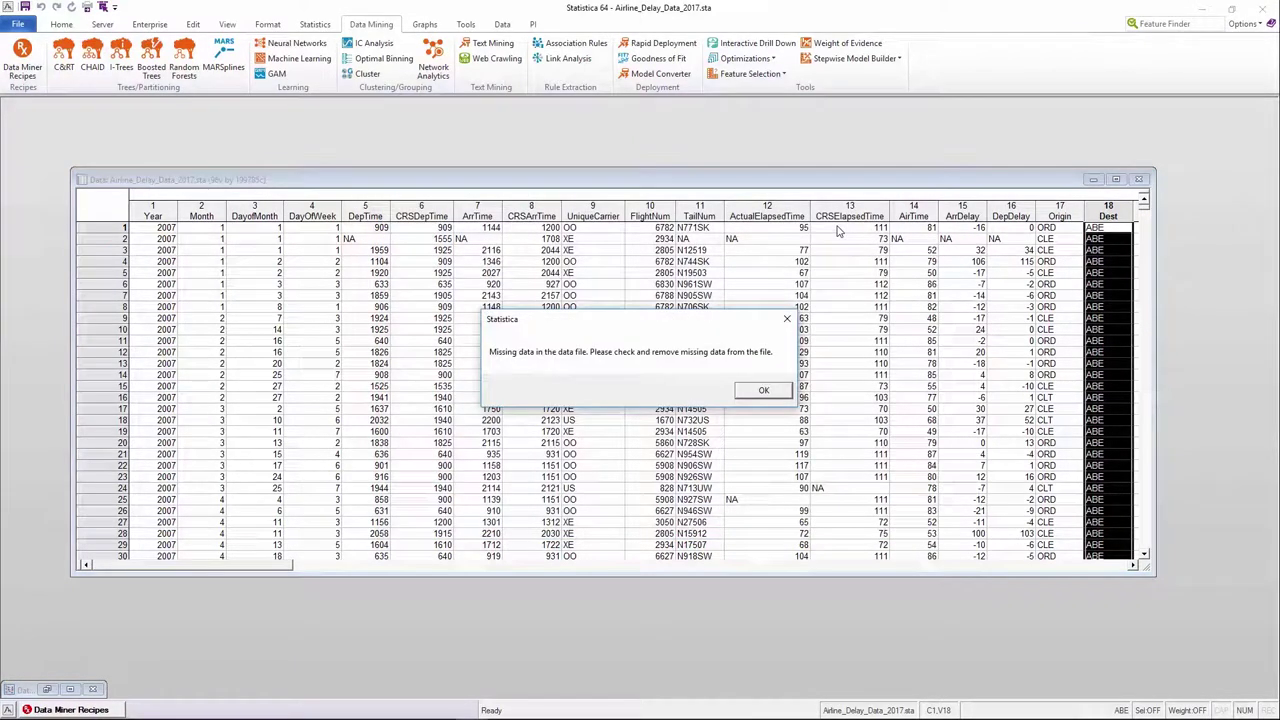
Dismiss the missing-data warning and recode missing values to the mean or the most frequent category
click(772, 394)
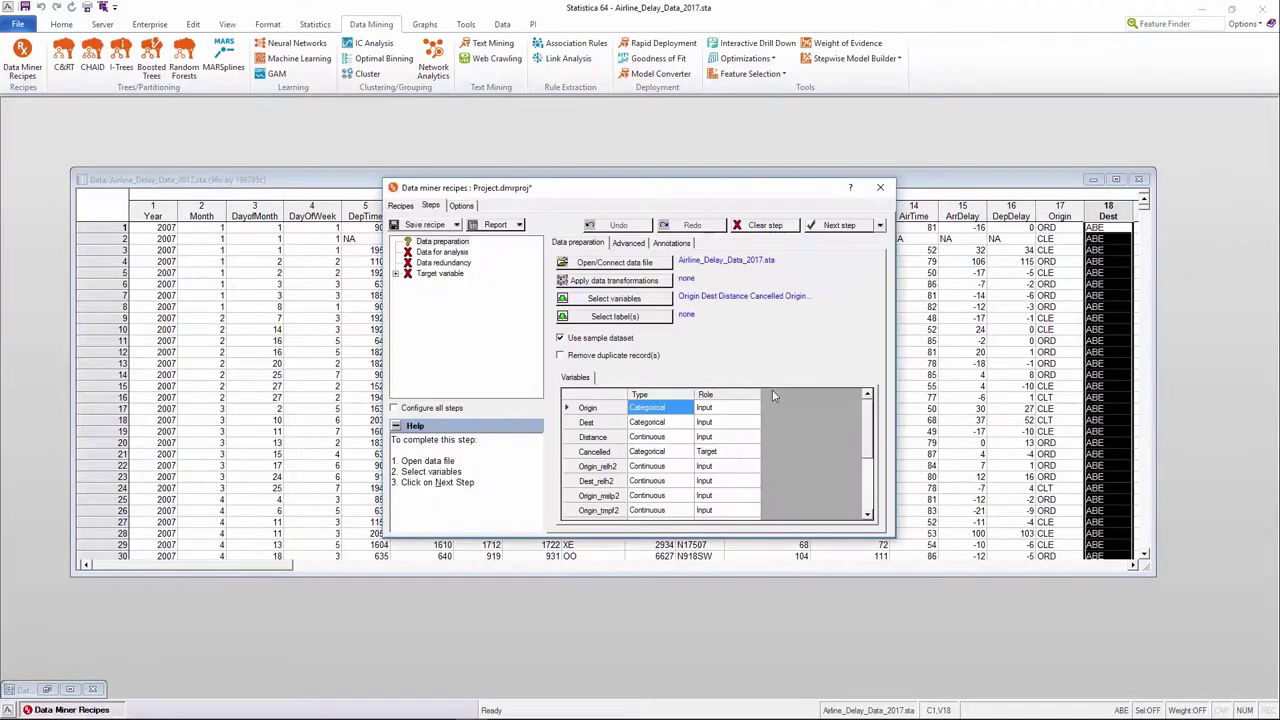
click(638, 244)
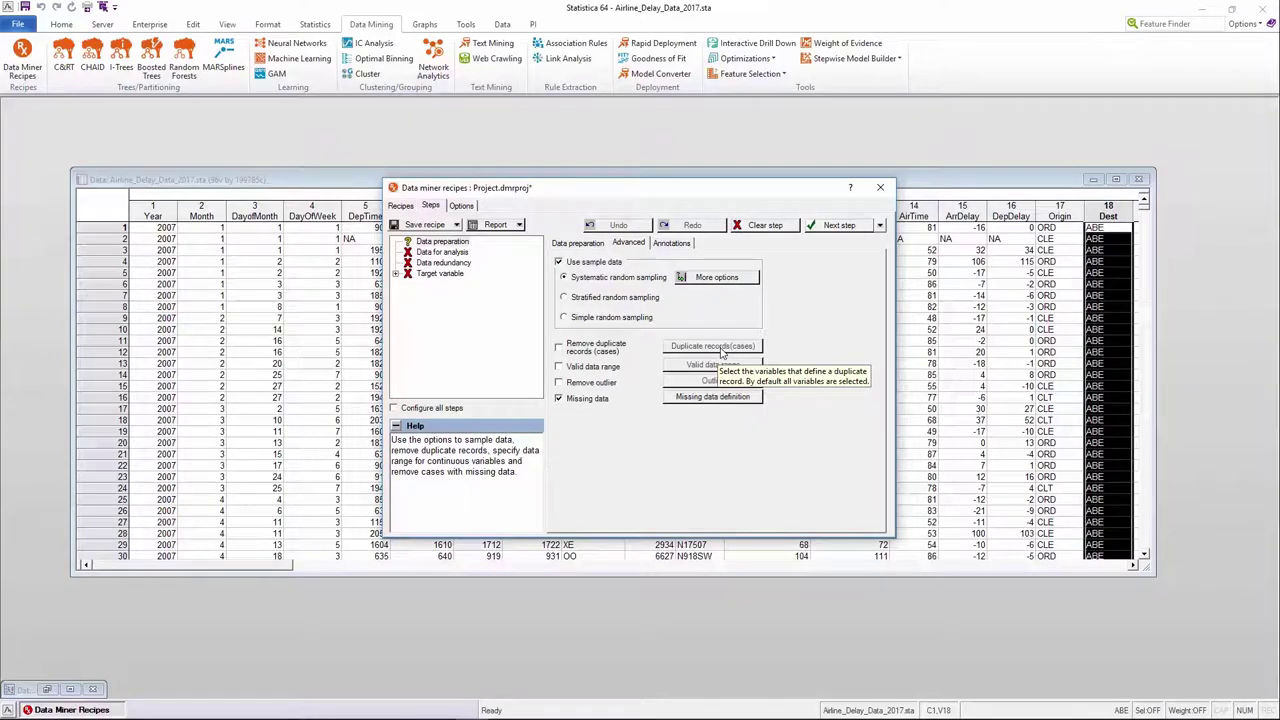
click(712, 398)
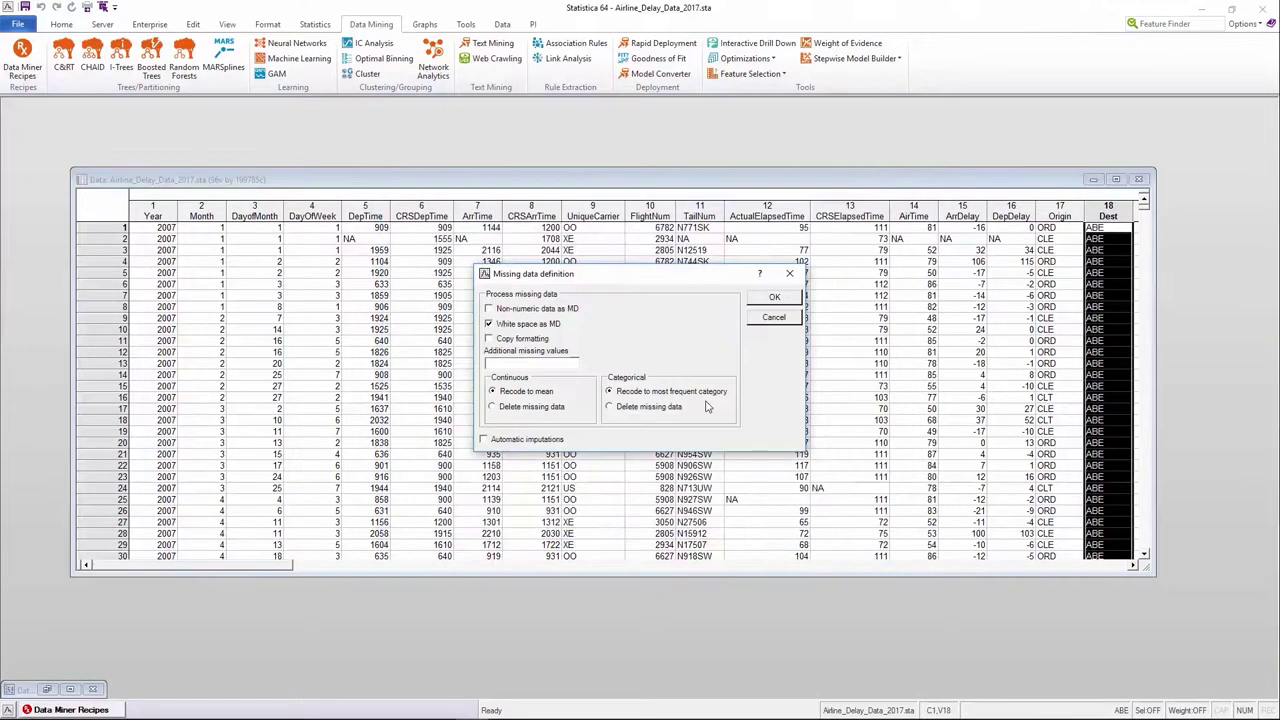
click(772, 298)
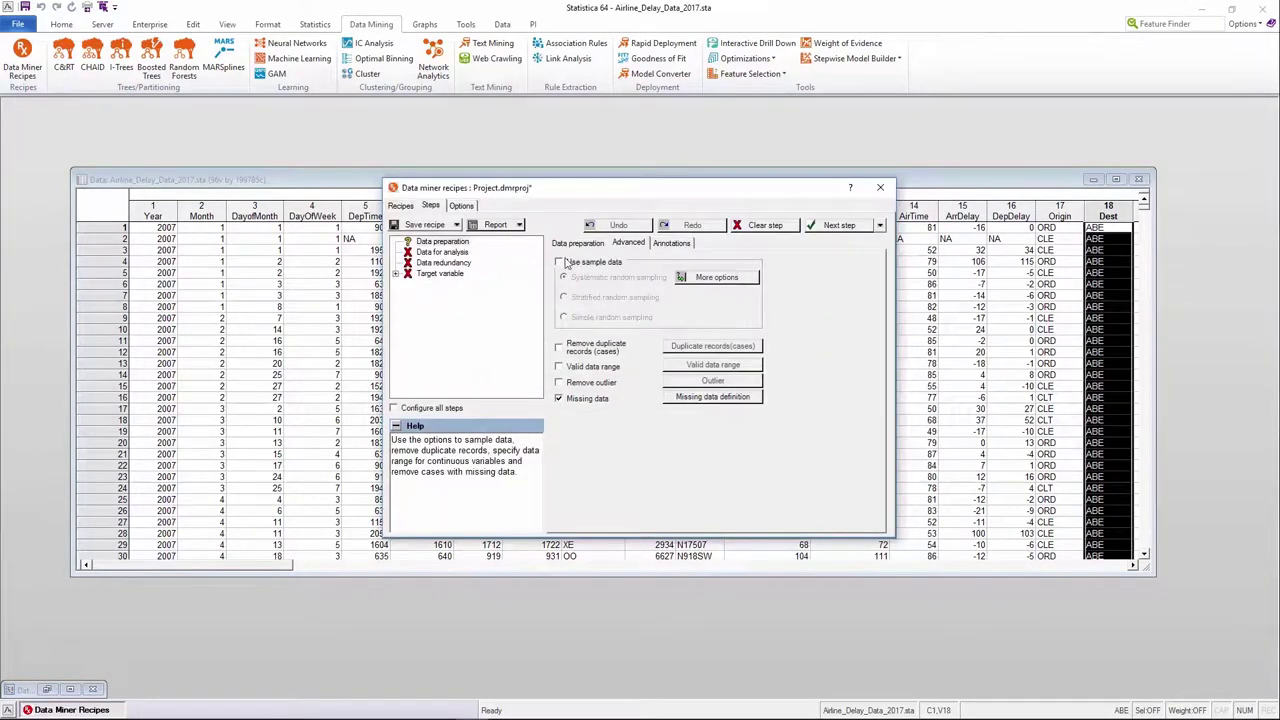
Advance past the data-for-analysis step and run the data redundancy check
click(836, 226)
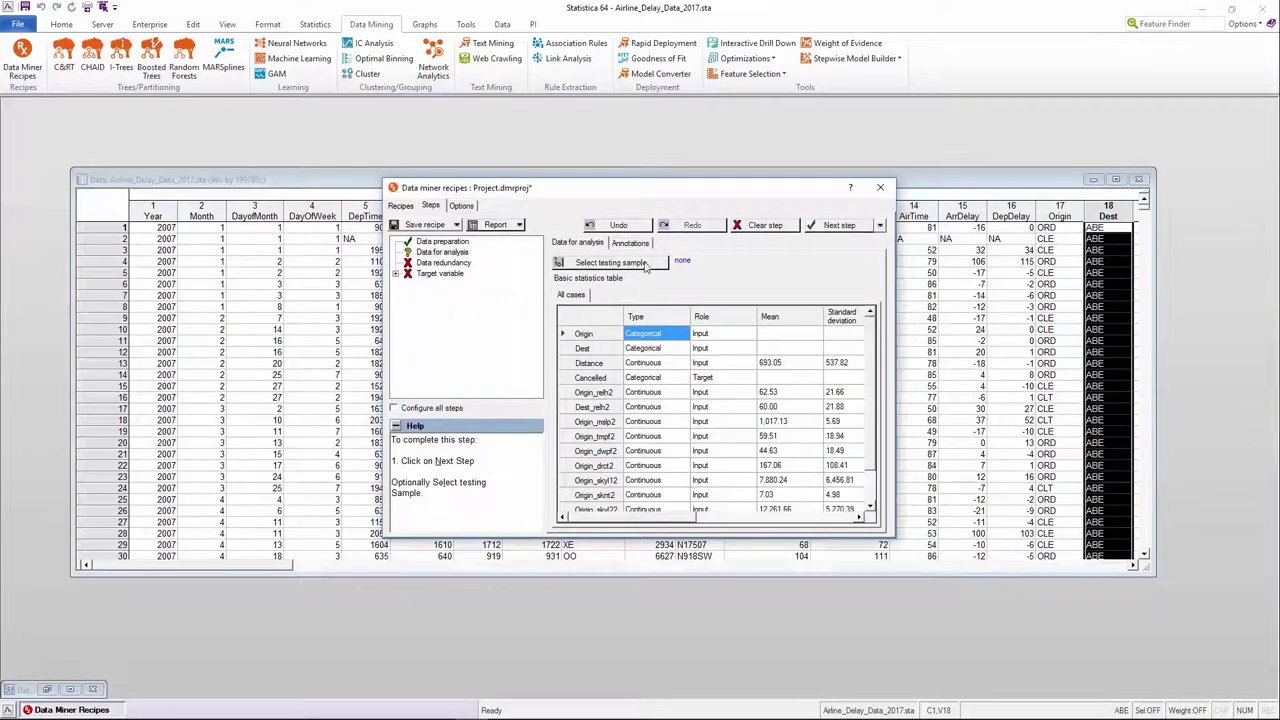
click(836, 226)
click(836, 226)
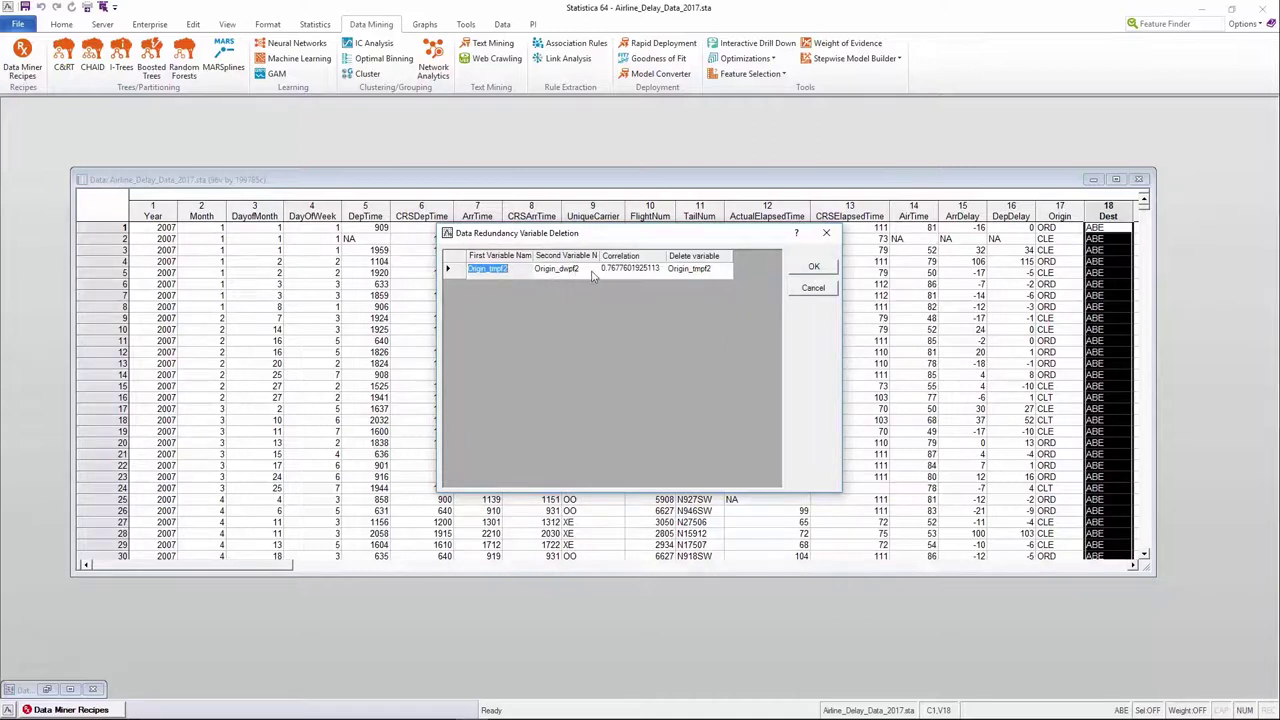
Delete one variable of the correlated Origin_tmpf2 / Origin_dwpf2 pair
click(628, 270)
click(689, 273)
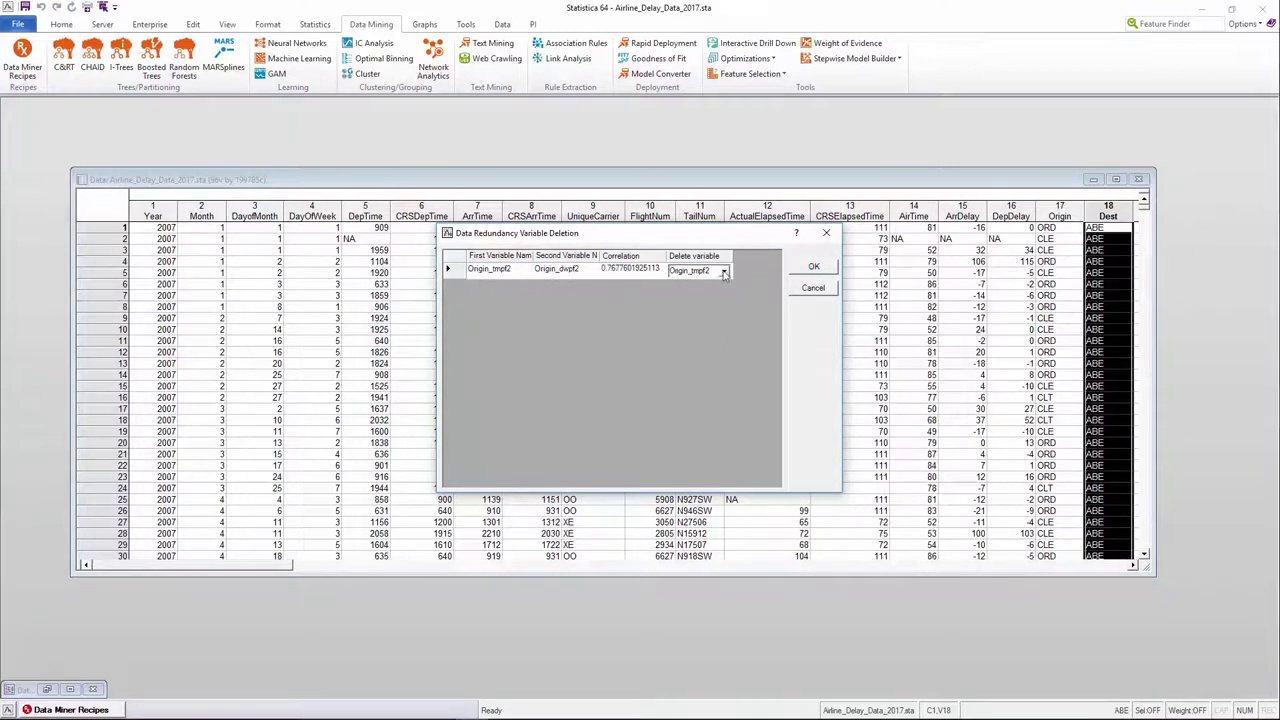
click(724, 272)
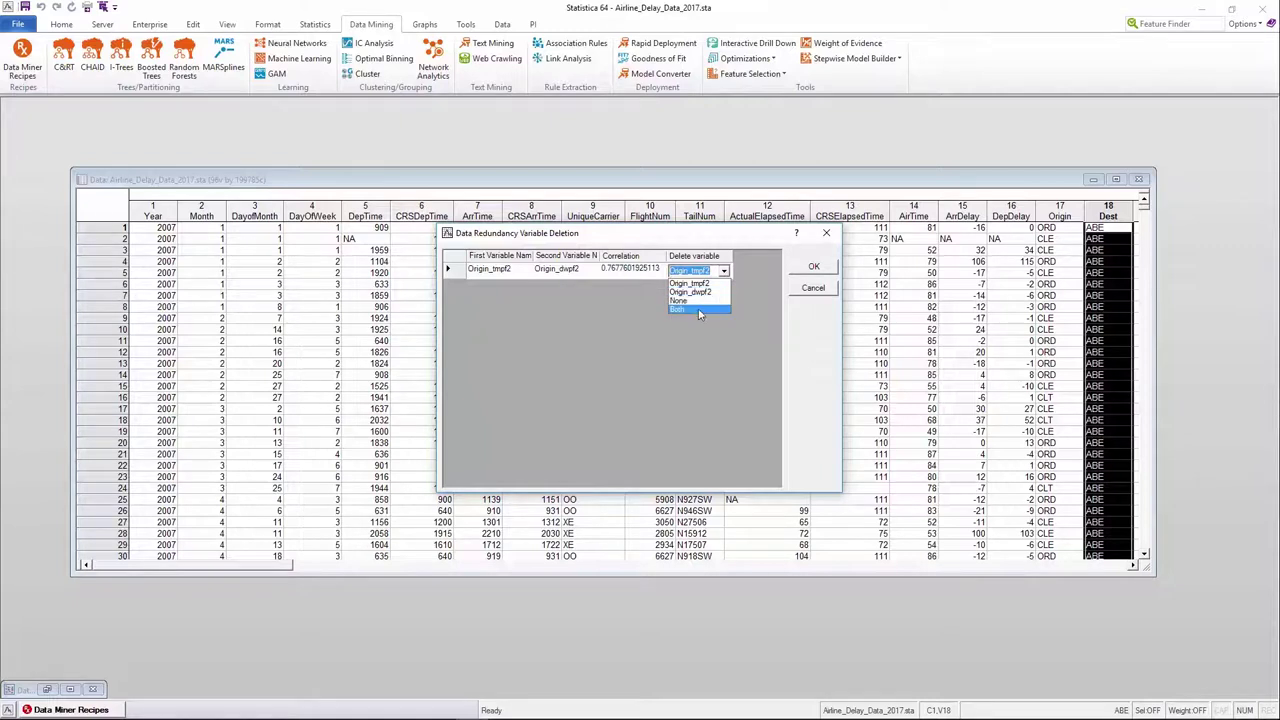
click(803, 268)
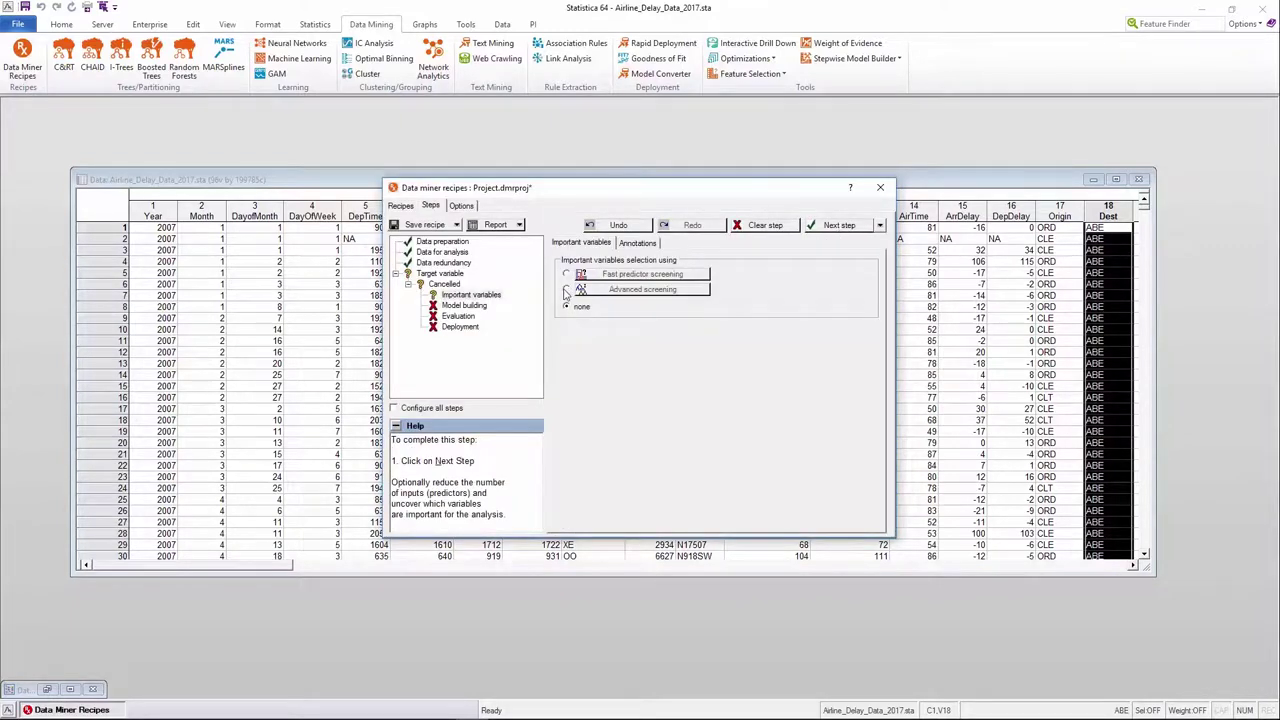
Use advanced screening, build C&RT and boosted tree models, then advance to deployment's code generator
click(566, 290)
click(837, 228)
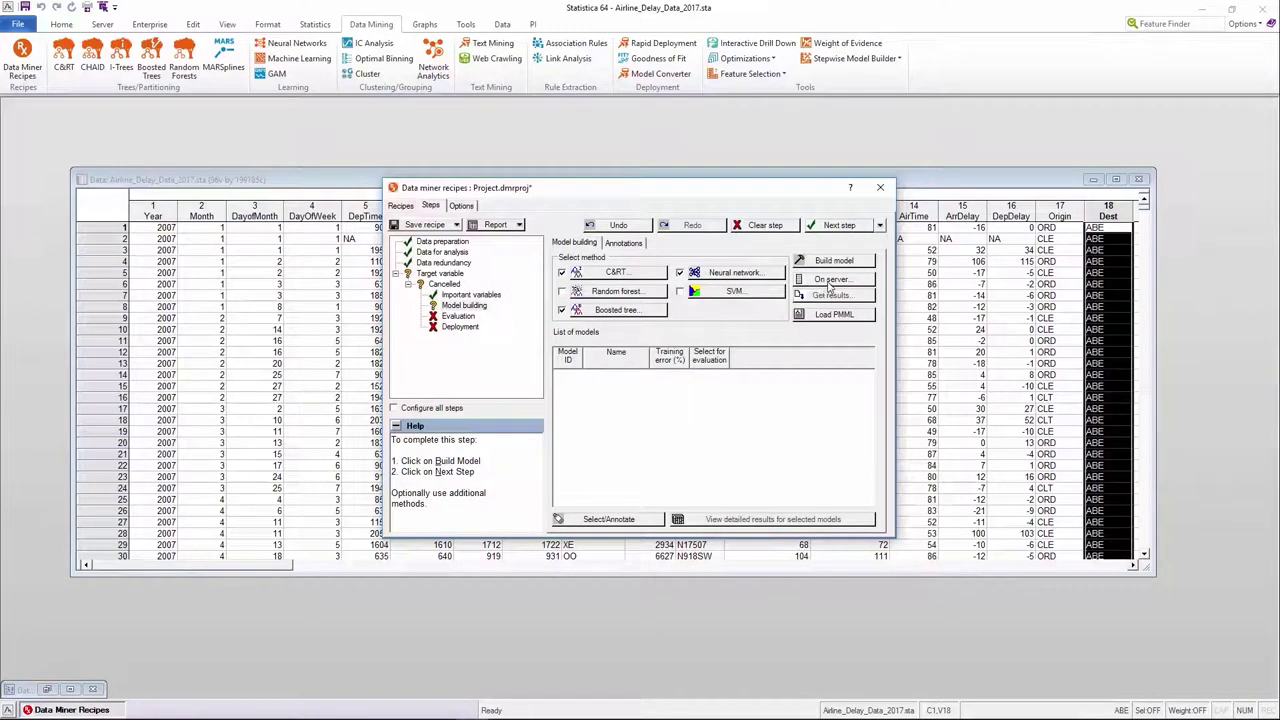
click(584, 294)
click(774, 270)
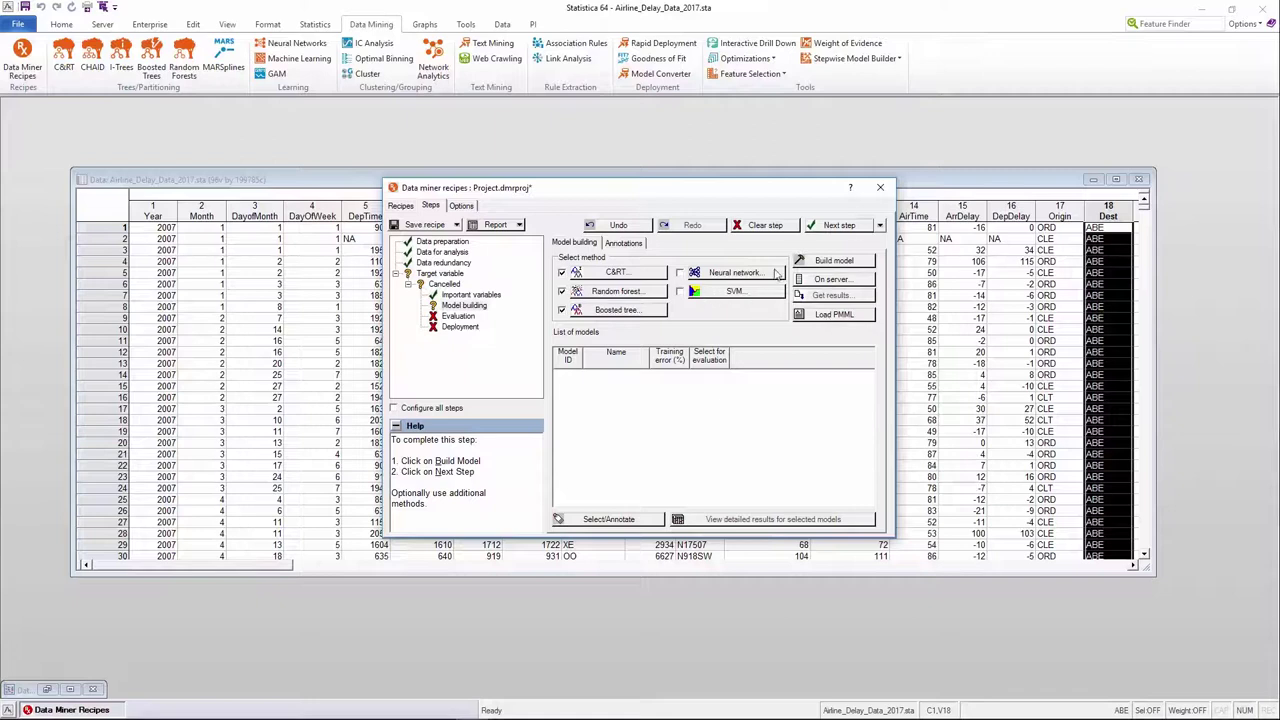
click(852, 230)
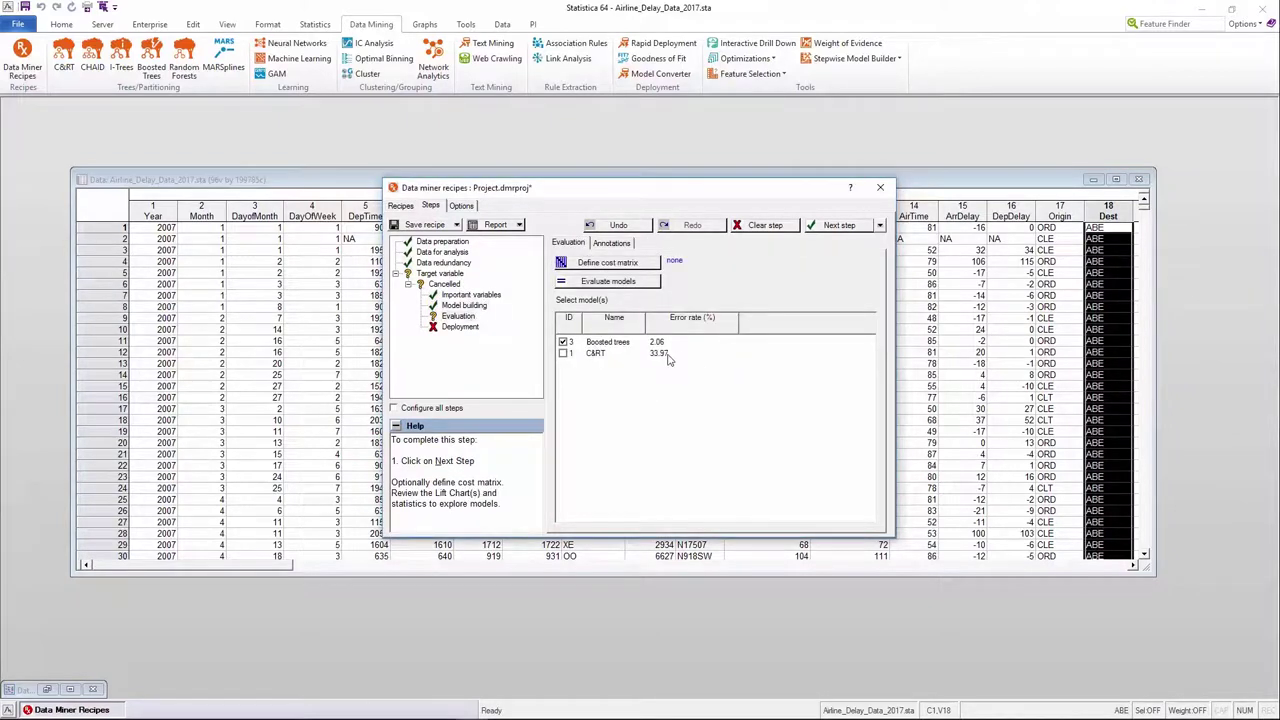
click(839, 225)
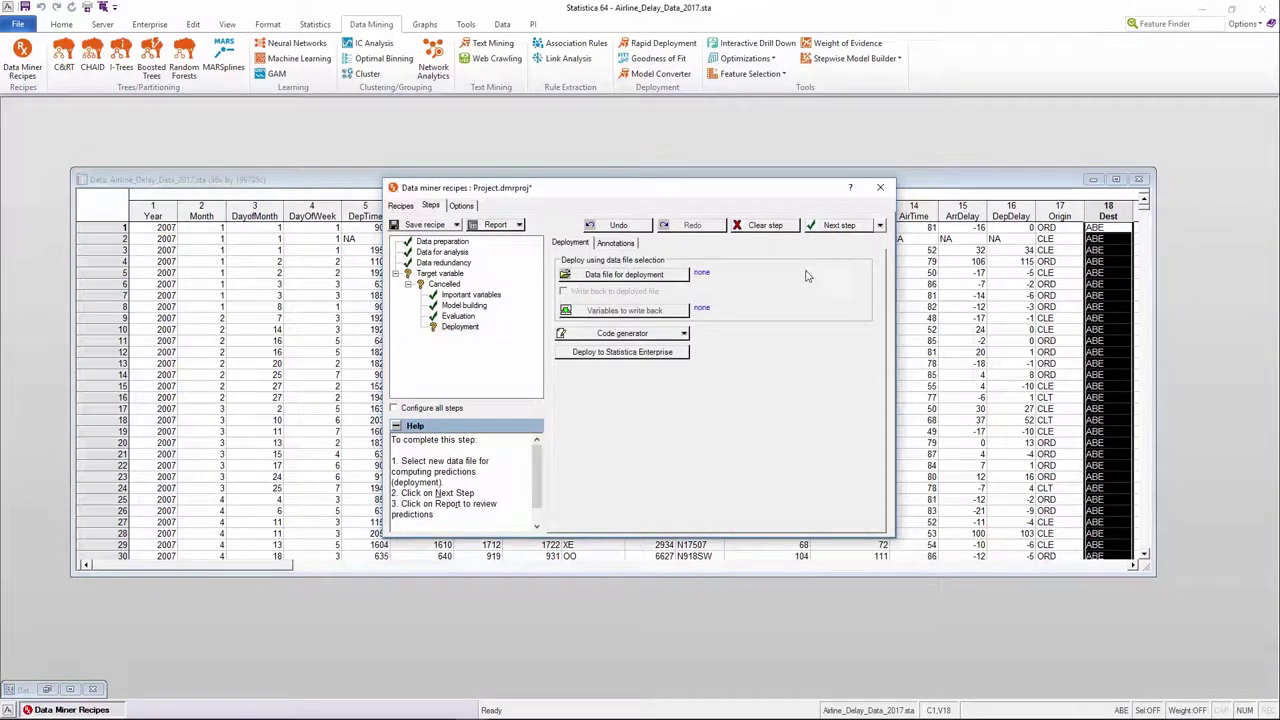
click(684, 338)
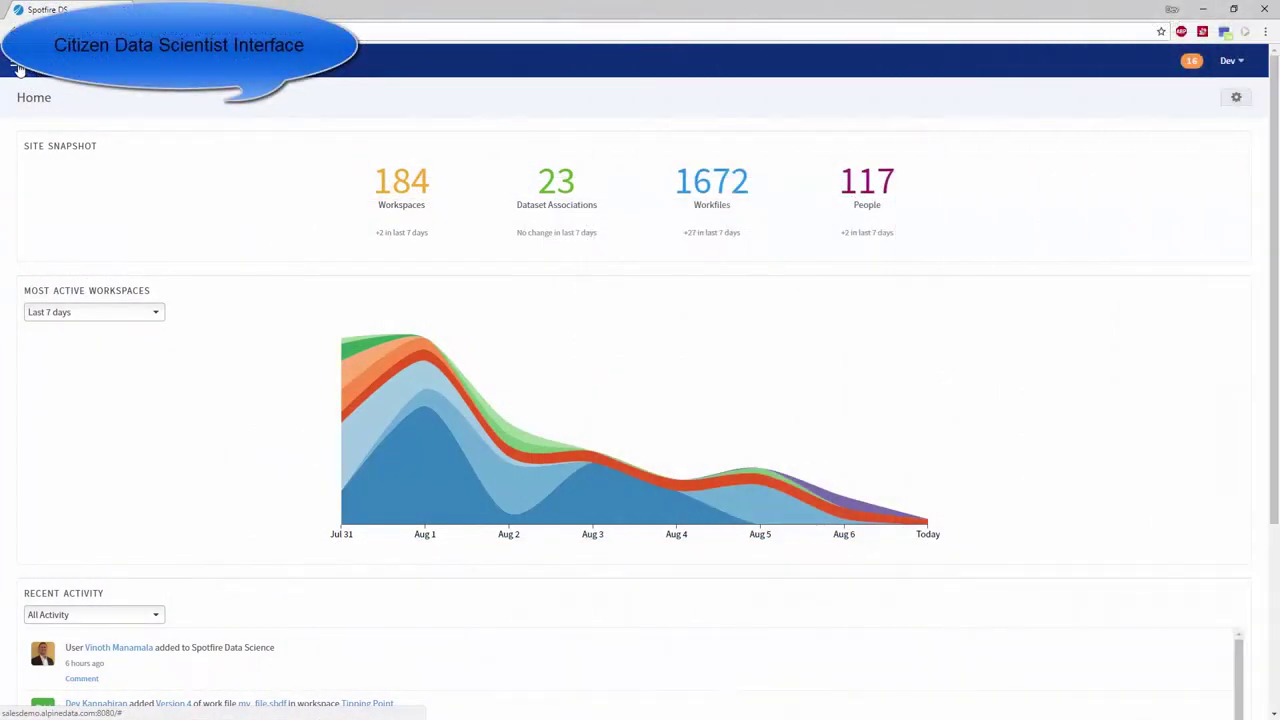
Go to the Vertical Playbook - Flight Delay Predictions work files and open 1. Data Preparation_Airline
click(16, 67)
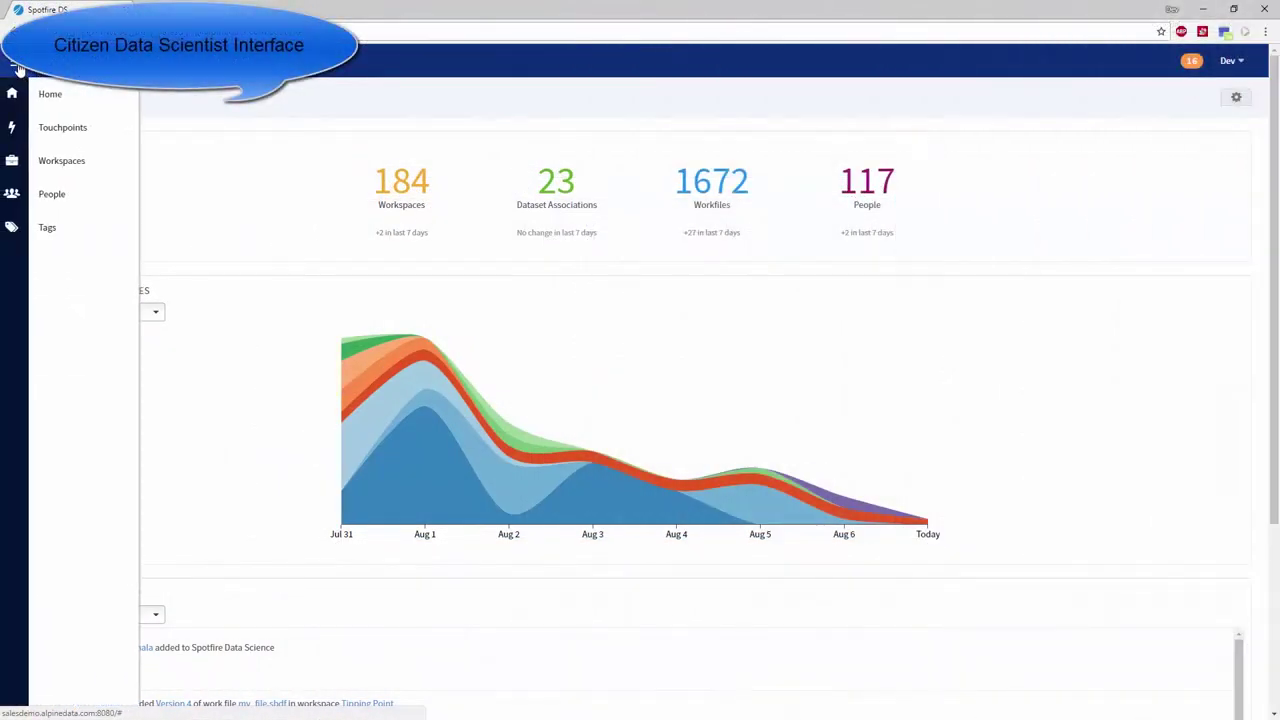
click(65, 163)
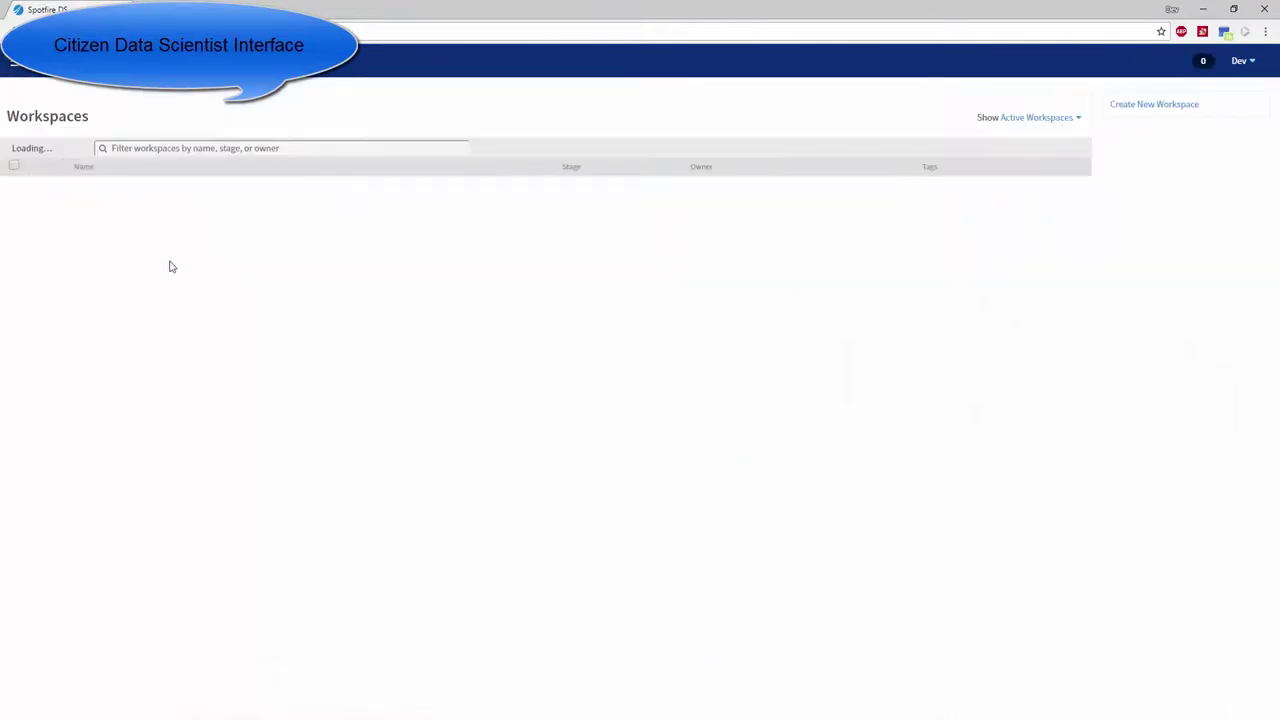
scroll(450, 417, down, 10)
scroll(452, 418, down, 8)
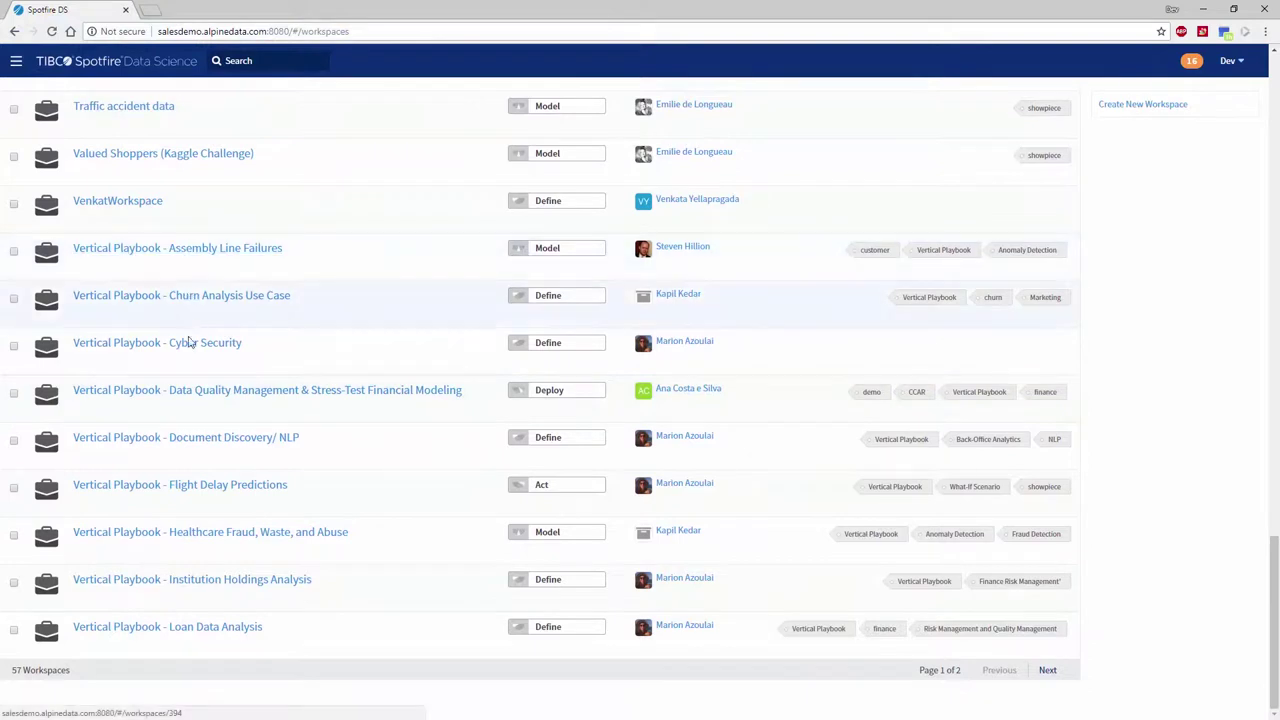
click(244, 486)
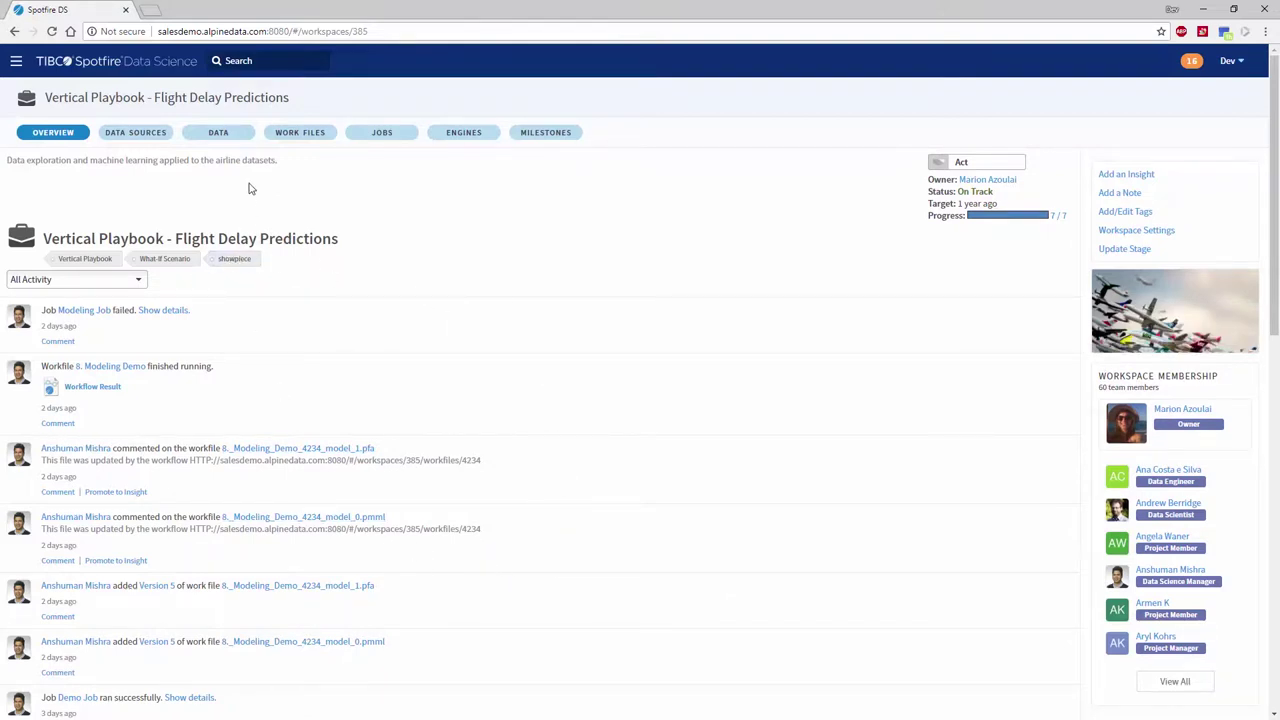
click(303, 134)
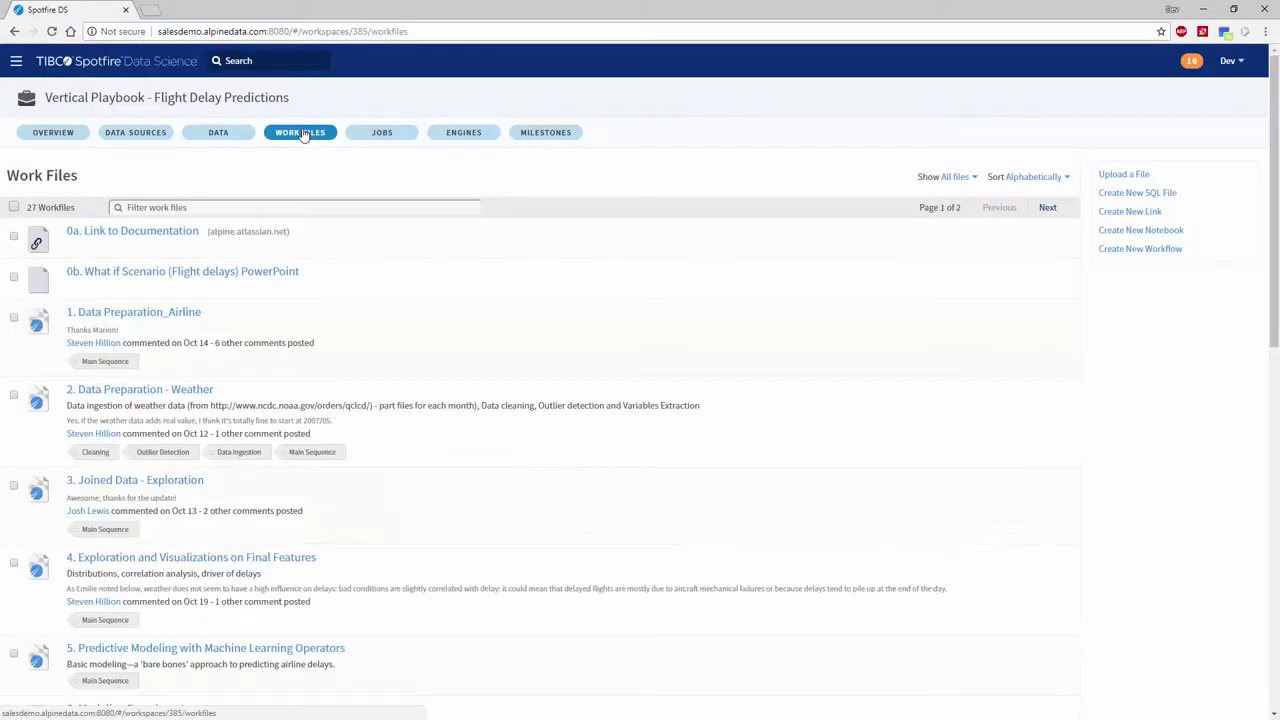
click(150, 316)
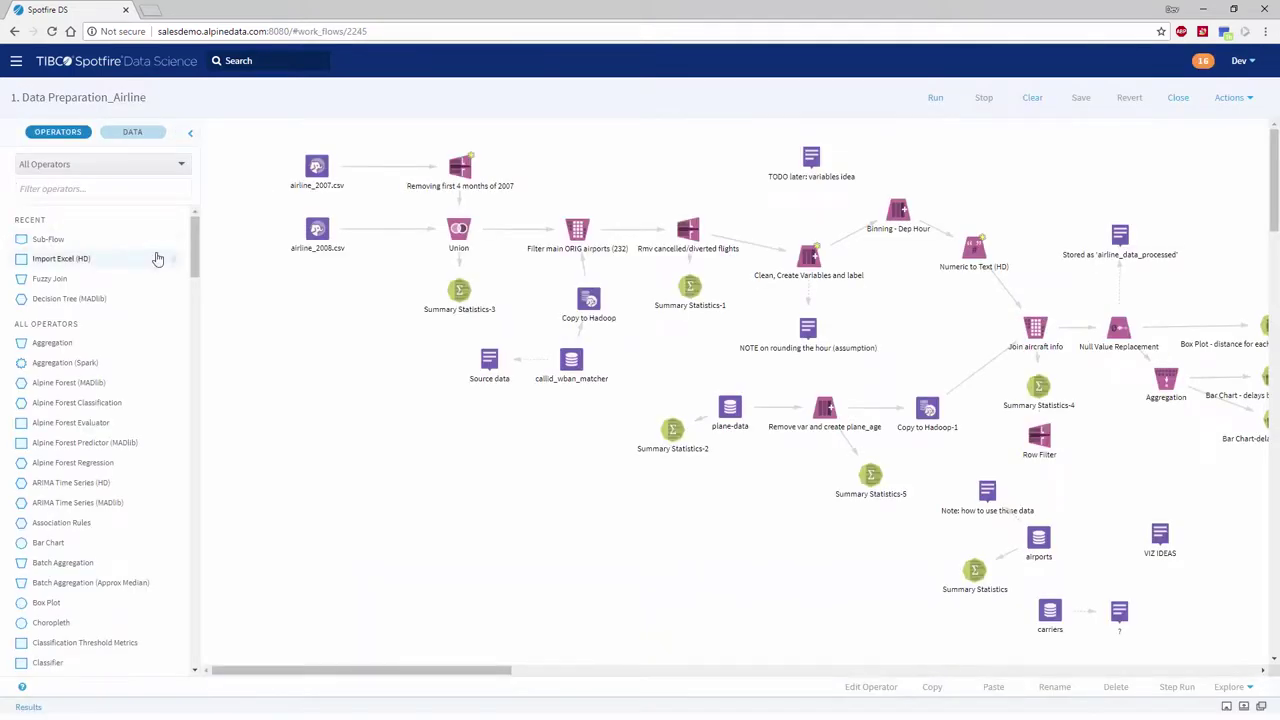
Open the Aggregation operator's documentation and read down to its Output section
click(1166, 380)
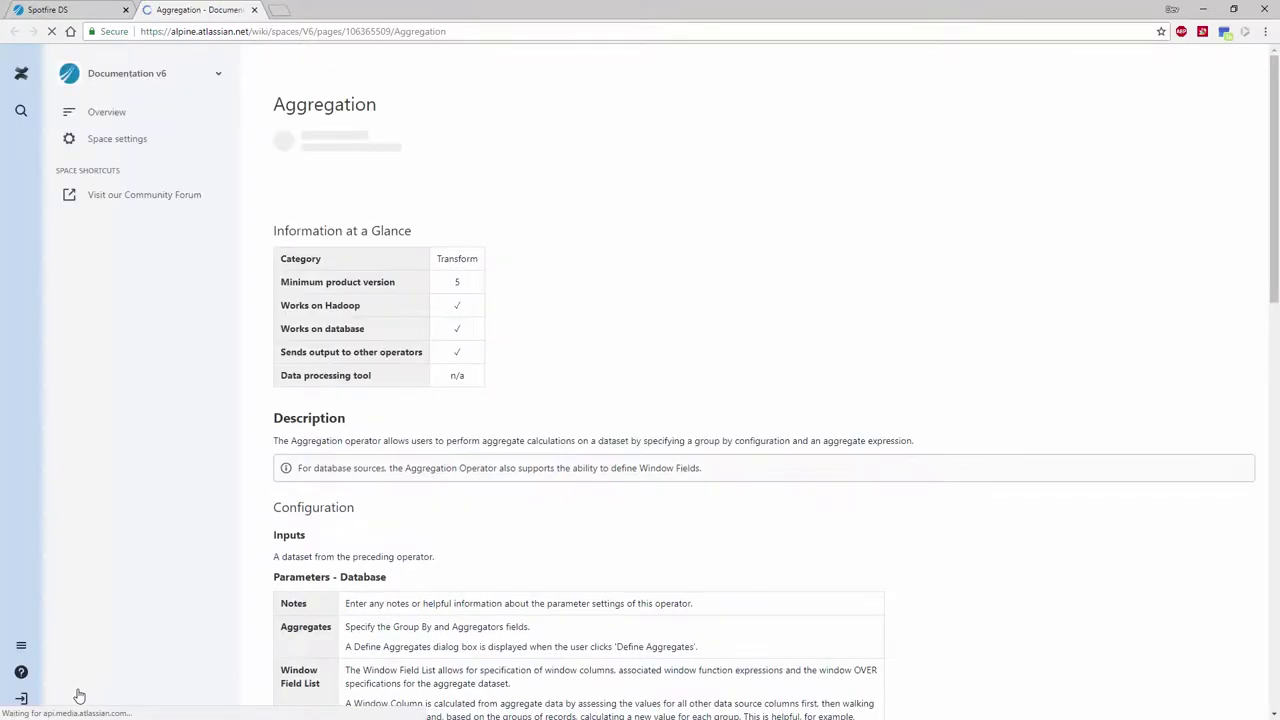
scroll(628, 359, down, 9)
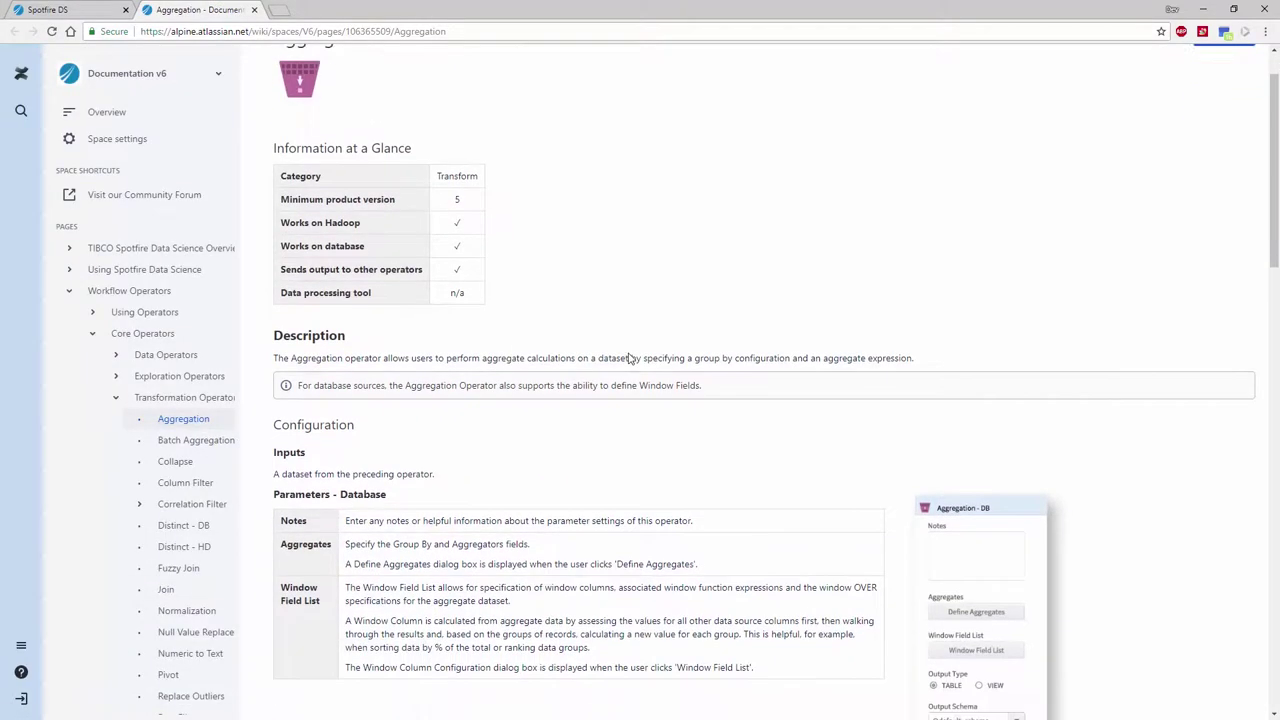
scroll(628, 359, down, 5)
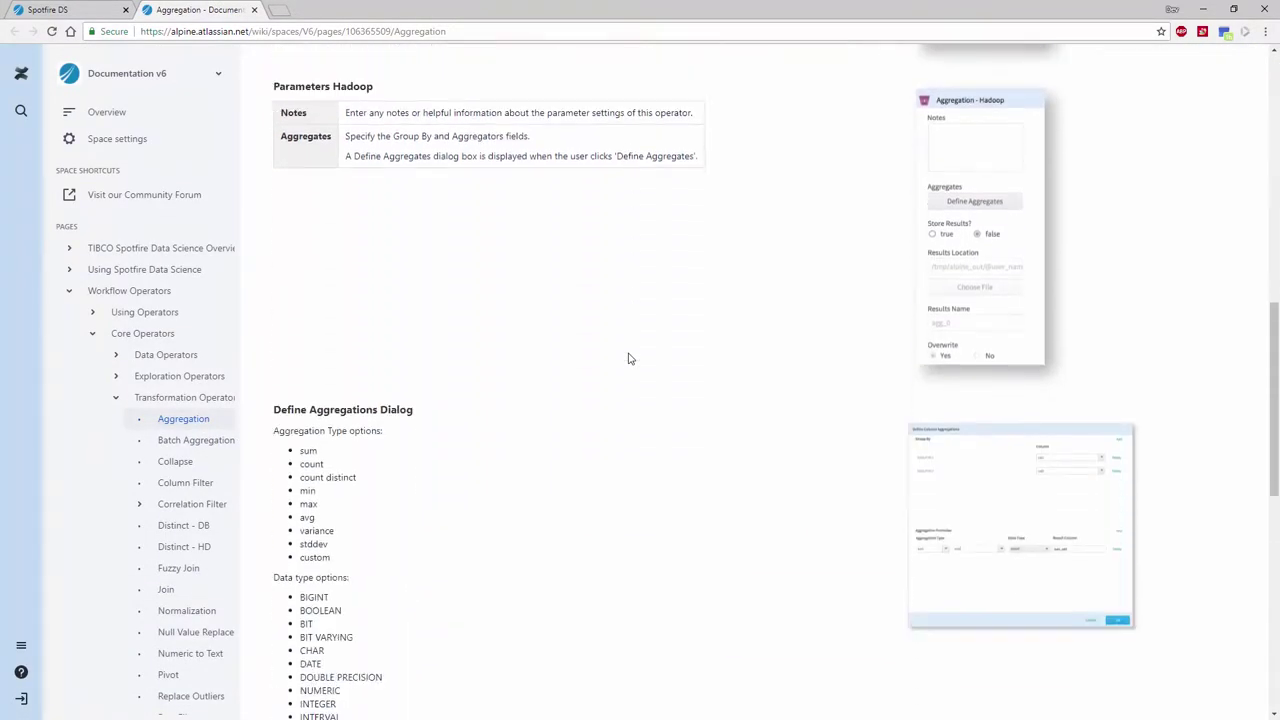
scroll(628, 359, down, 3)
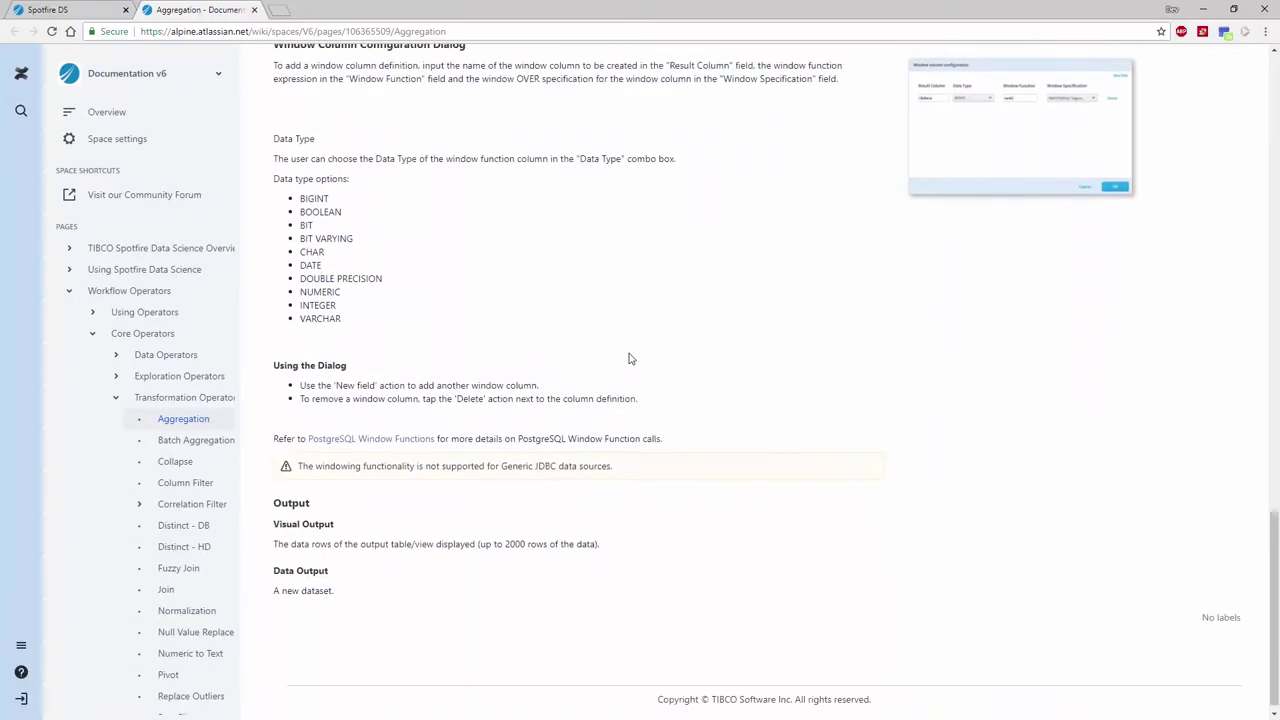
Close the Aggregation docs and create a private workspace named Test1
click(255, 10)
click(16, 61)
click(60, 158)
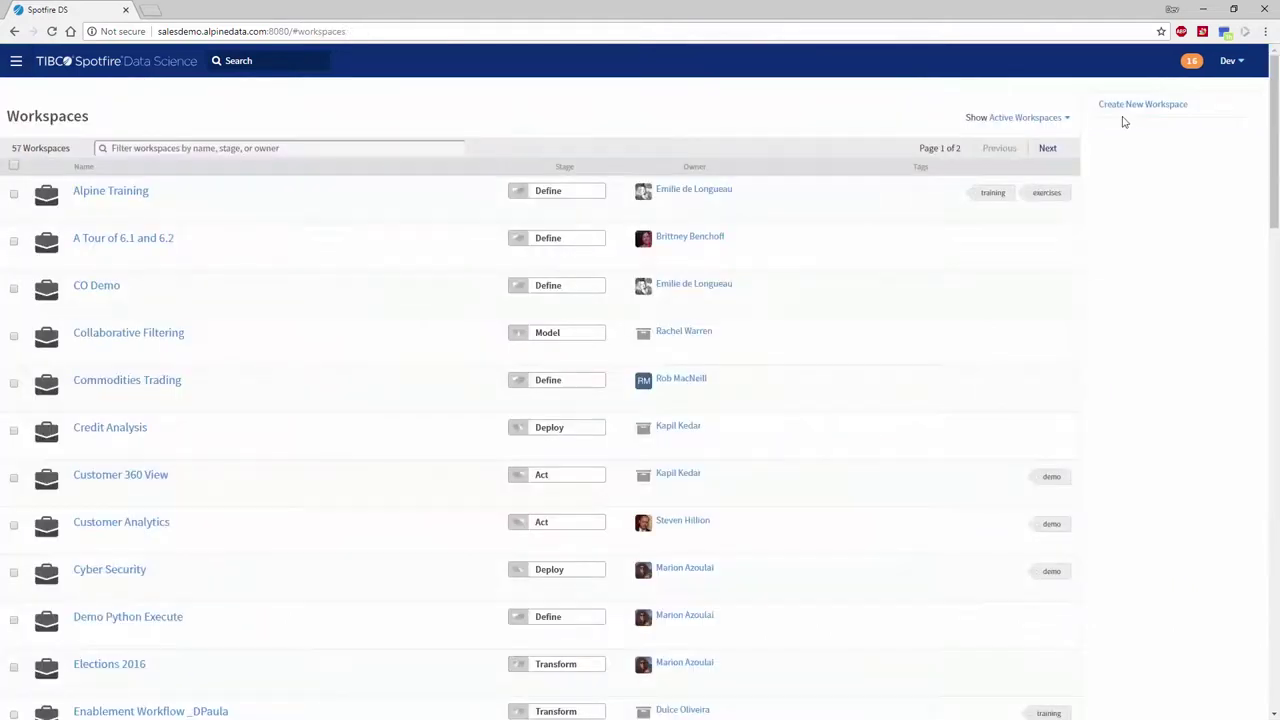
click(1140, 106)
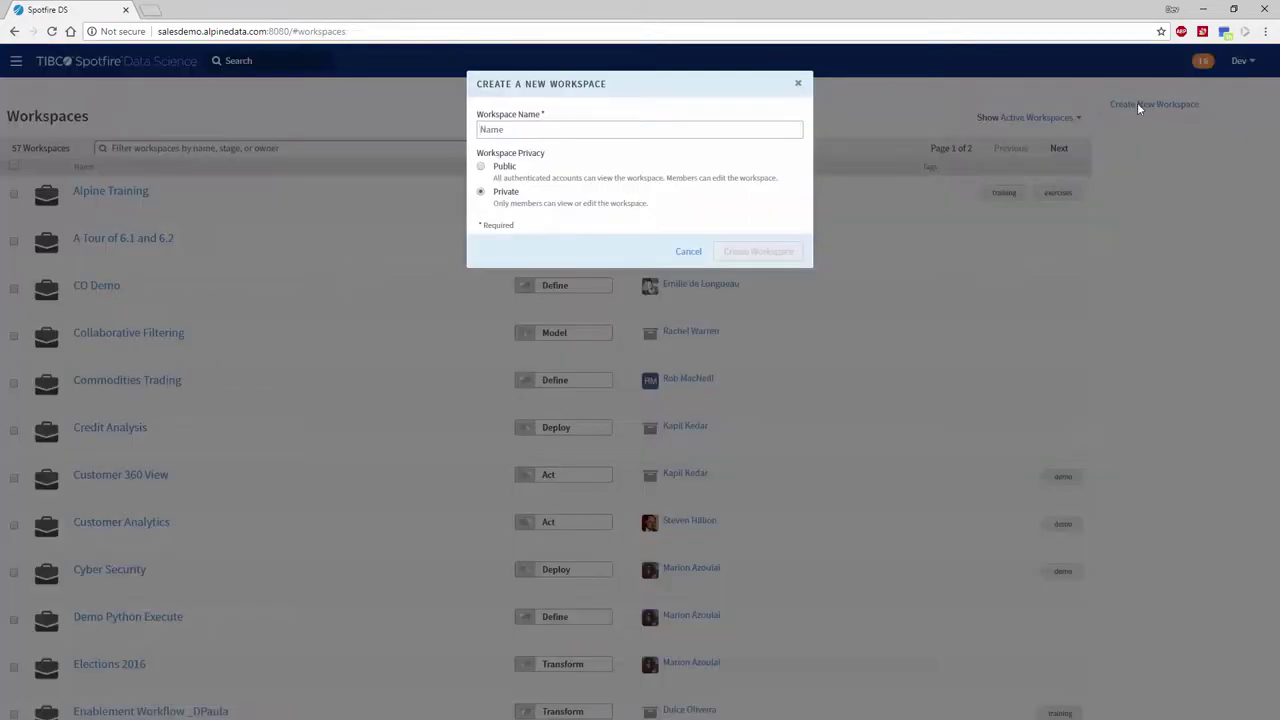
text(Test1)
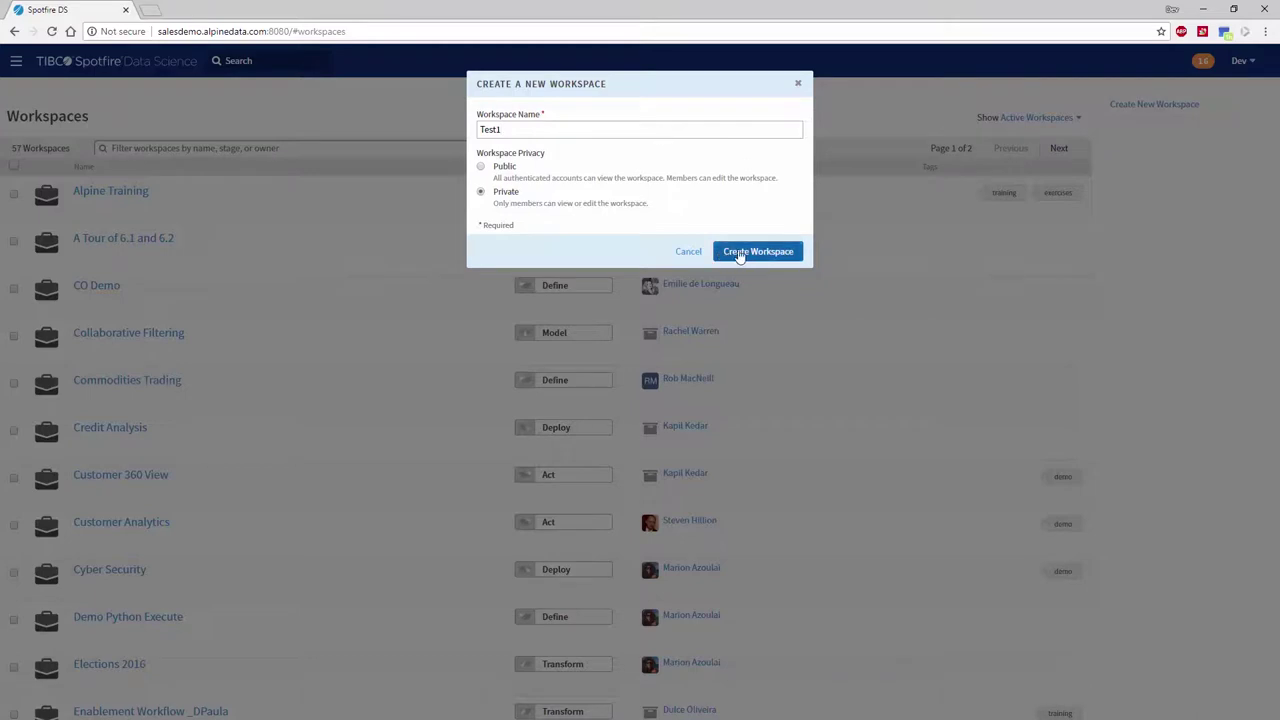
click(738, 251)
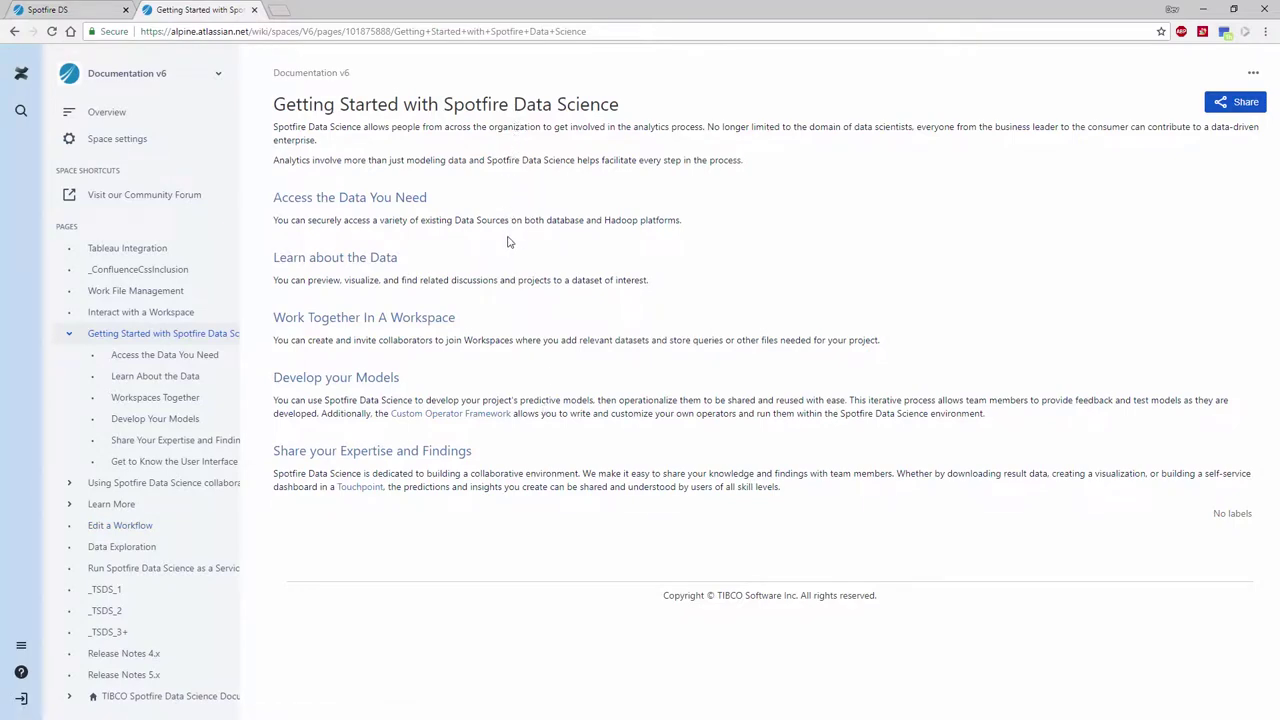
Open the collaboration framework guide, then read the Data Exploration page to its end
click(180, 485)
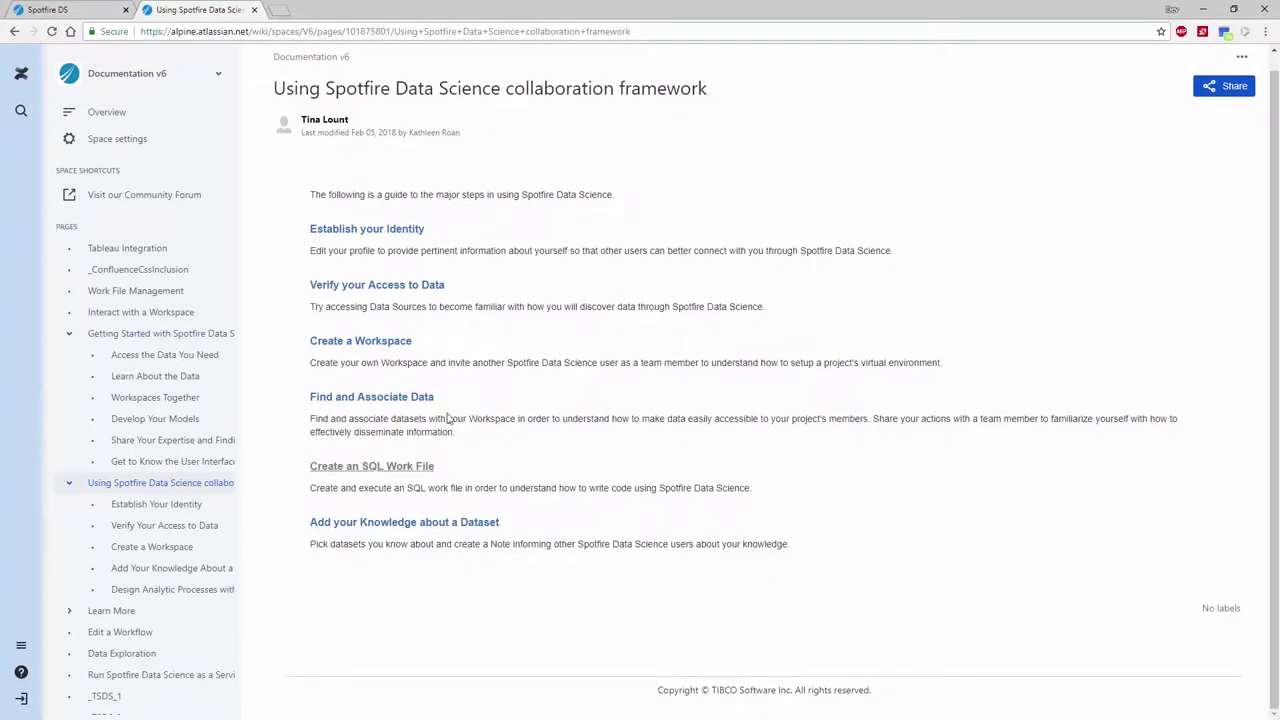
click(137, 653)
scroll(521, 411, down, 5)
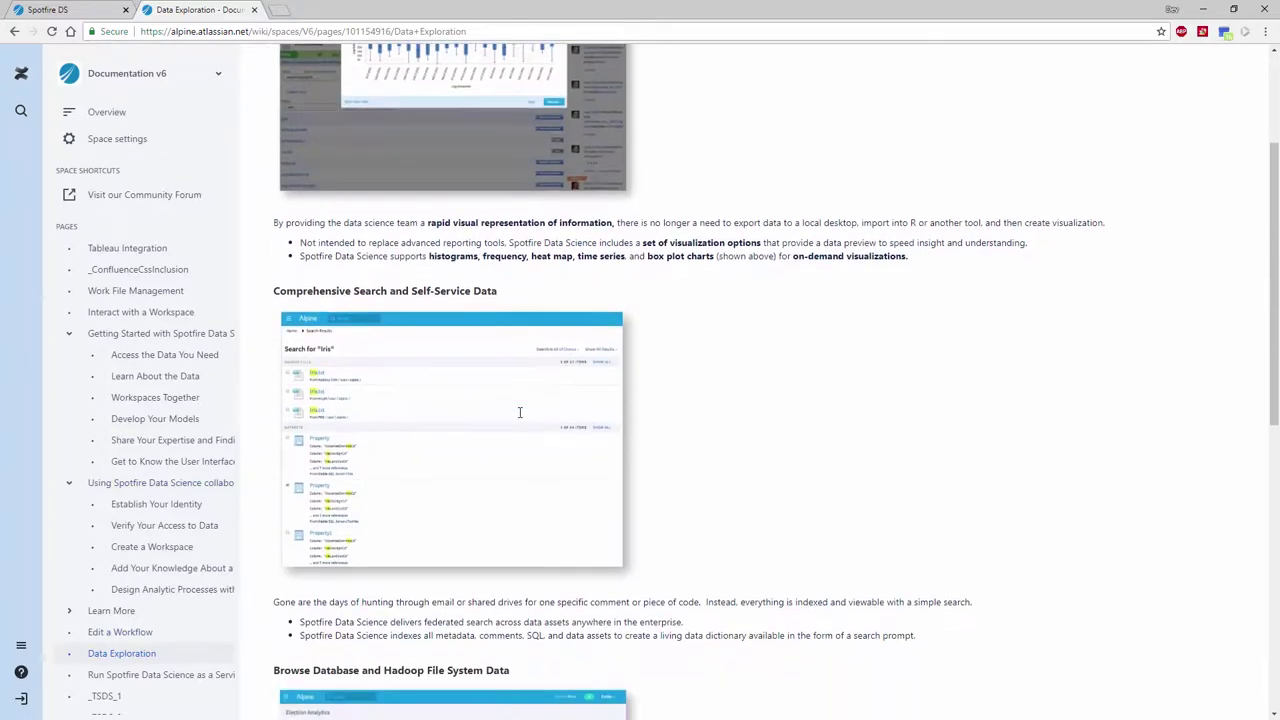
scroll(521, 411, down, 4)
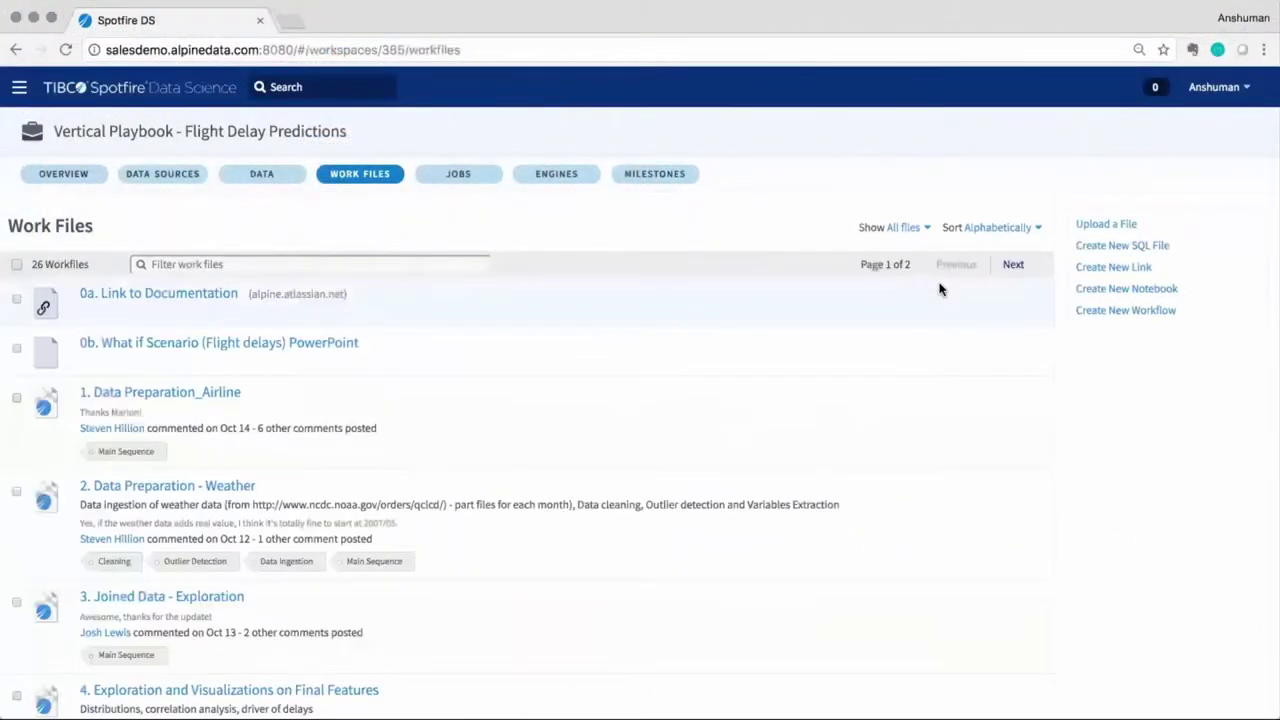
Create a notebook named Flight Demo and open it for editing
click(1161, 291)
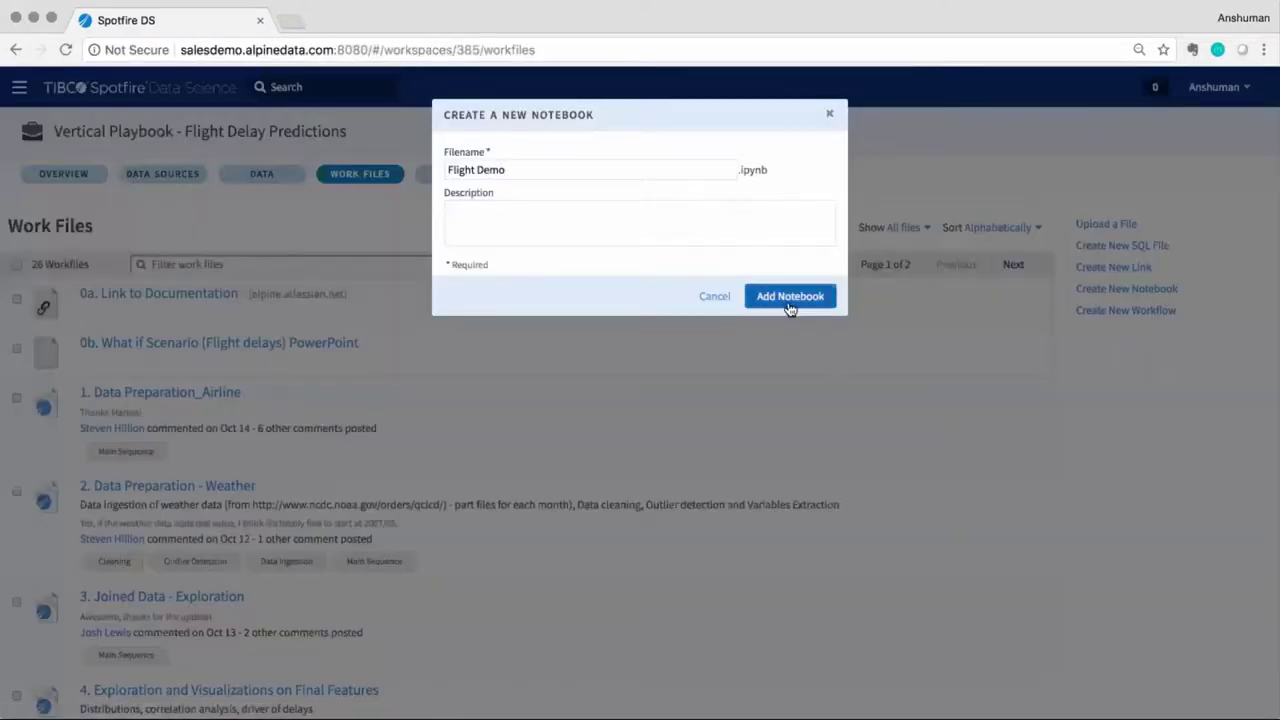
click(795, 296)
click(84, 266)
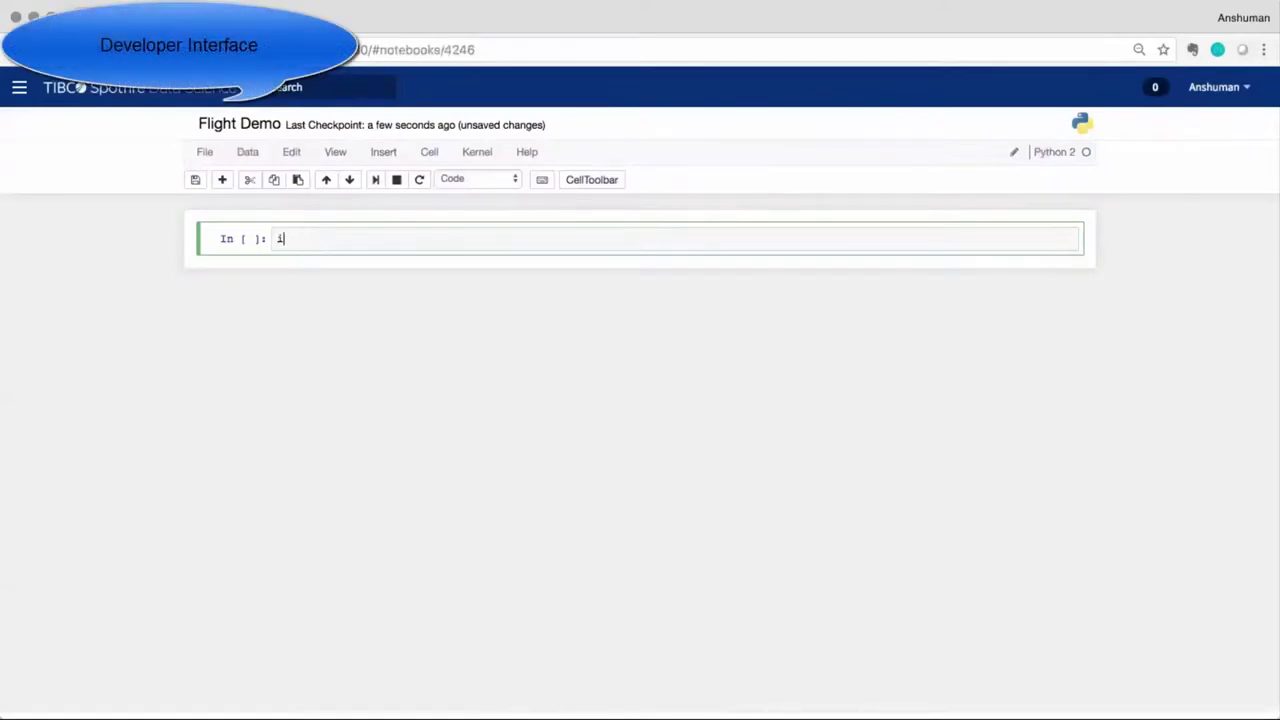
Import pandas as pd and run pd.__version__, which returns 0.18.0
text(import pandas as pd)
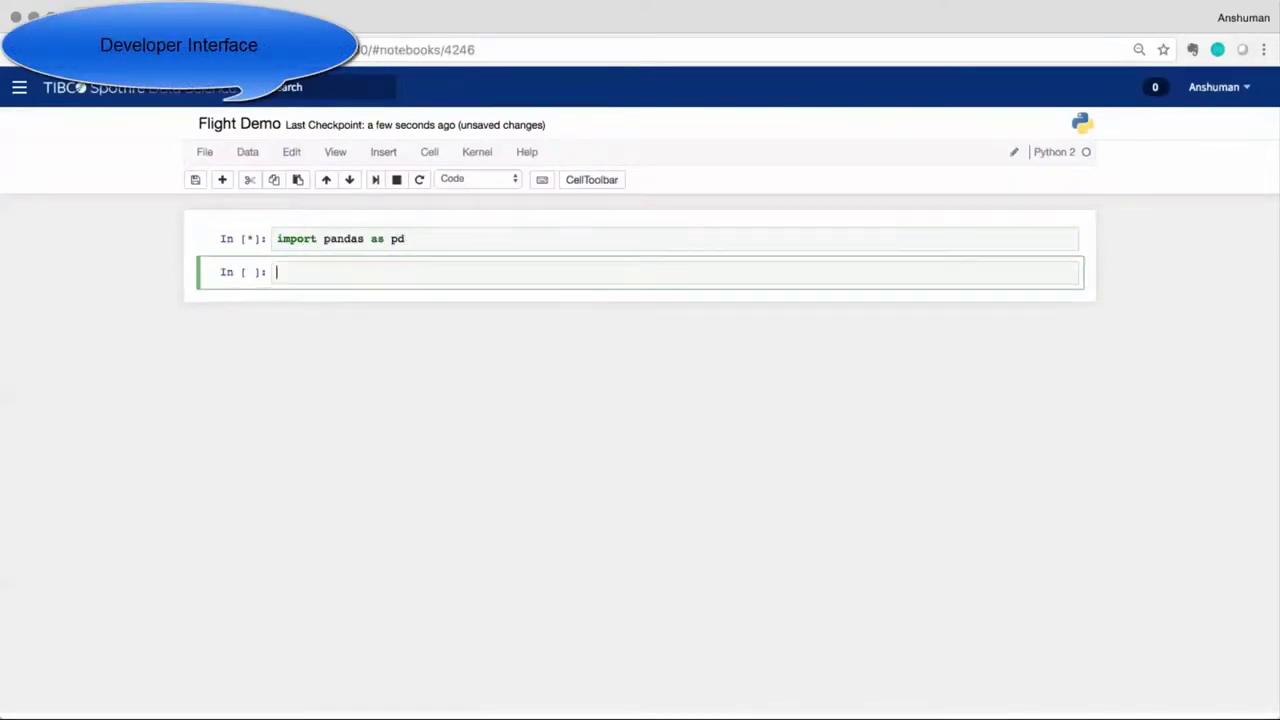
text(sion__)
key(shift+Return)
click(247, 152)
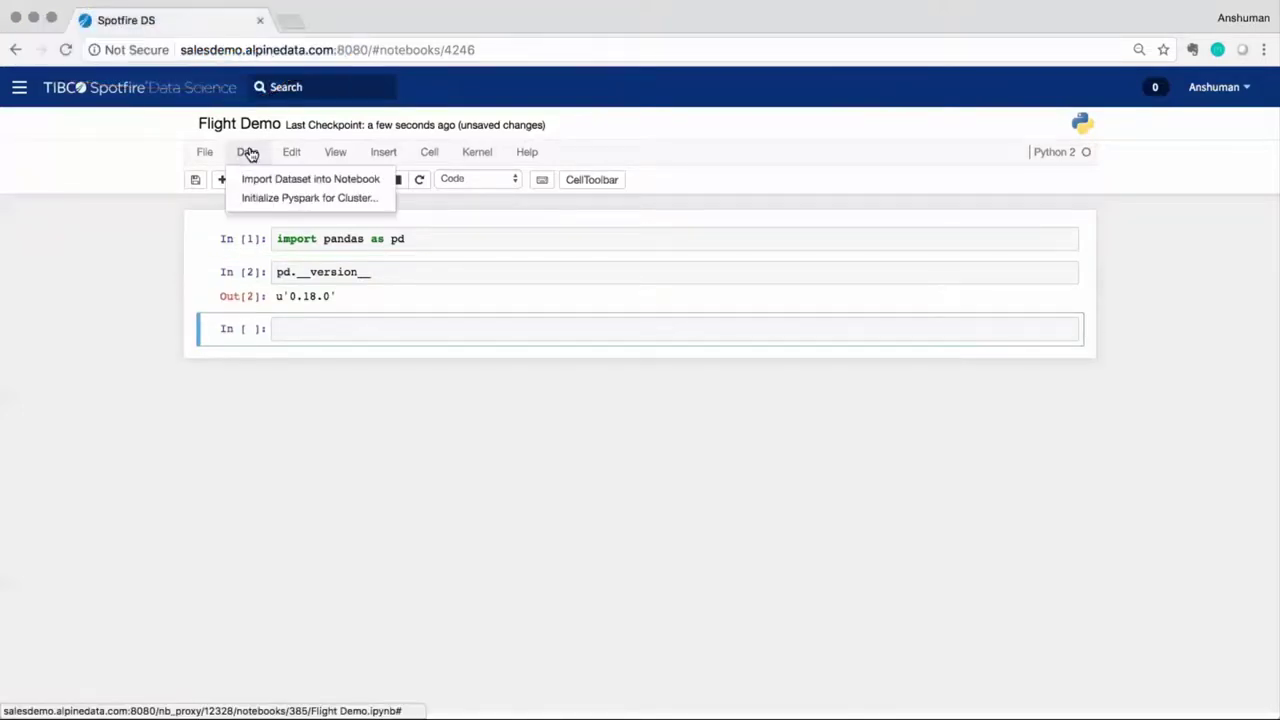
Insert PySpark setup code for Cloudera CDH5 with Spark and run the setup and dataset cells
click(280, 202)
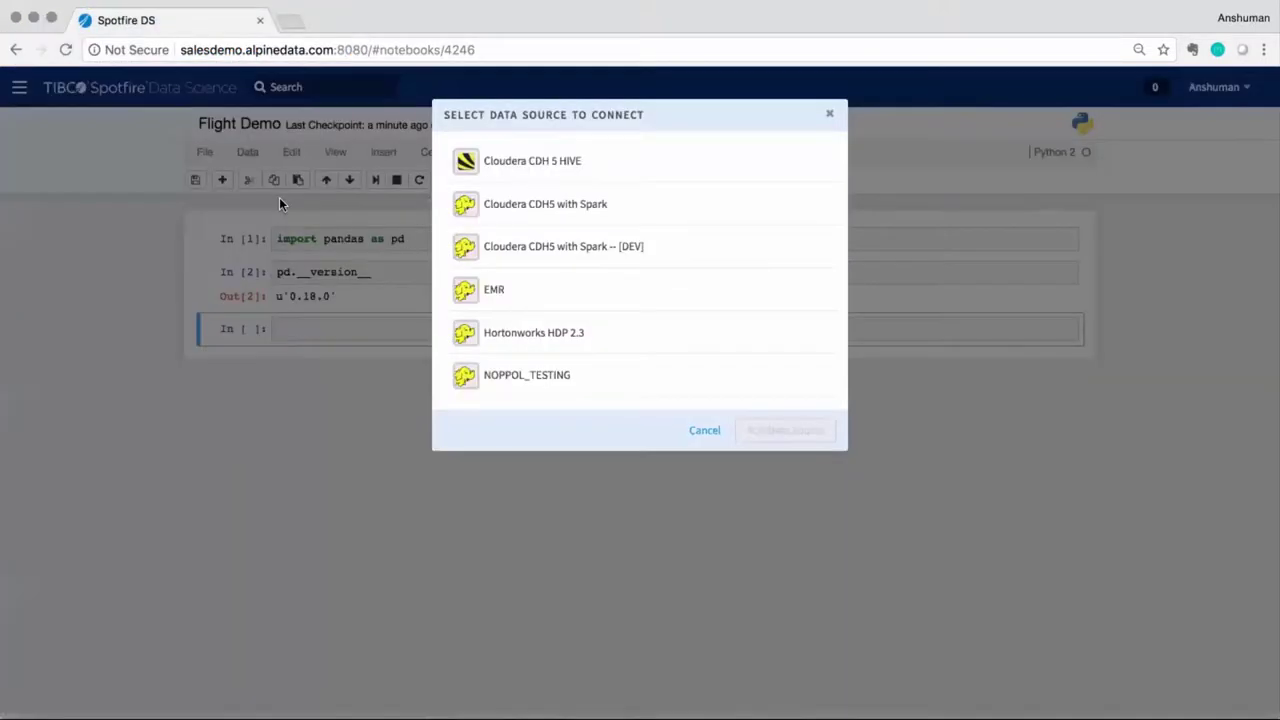
click(573, 207)
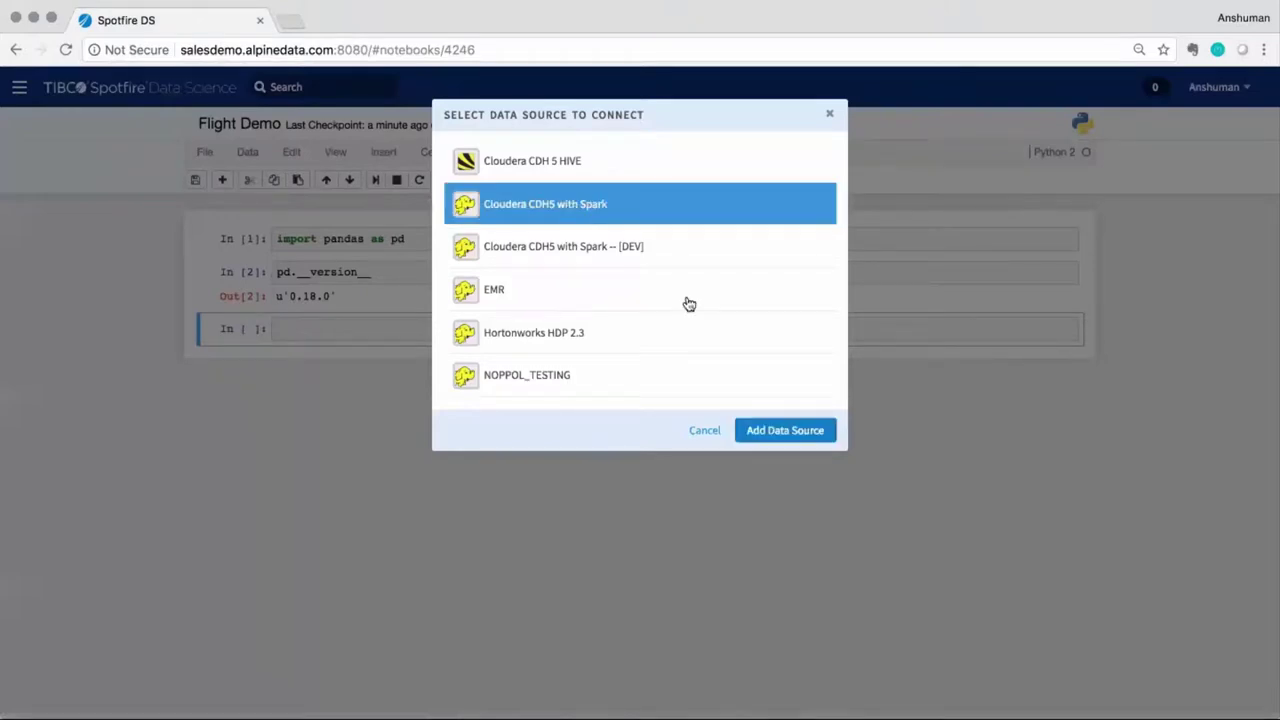
click(785, 431)
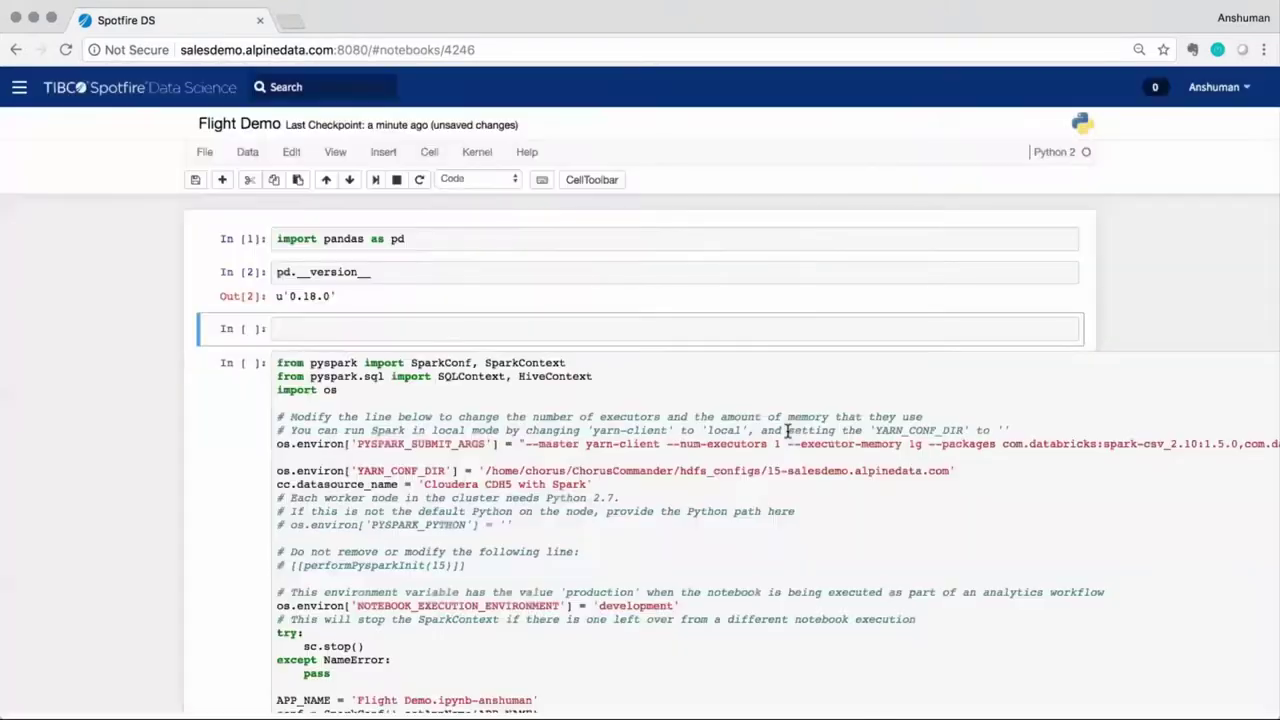
click(652, 481)
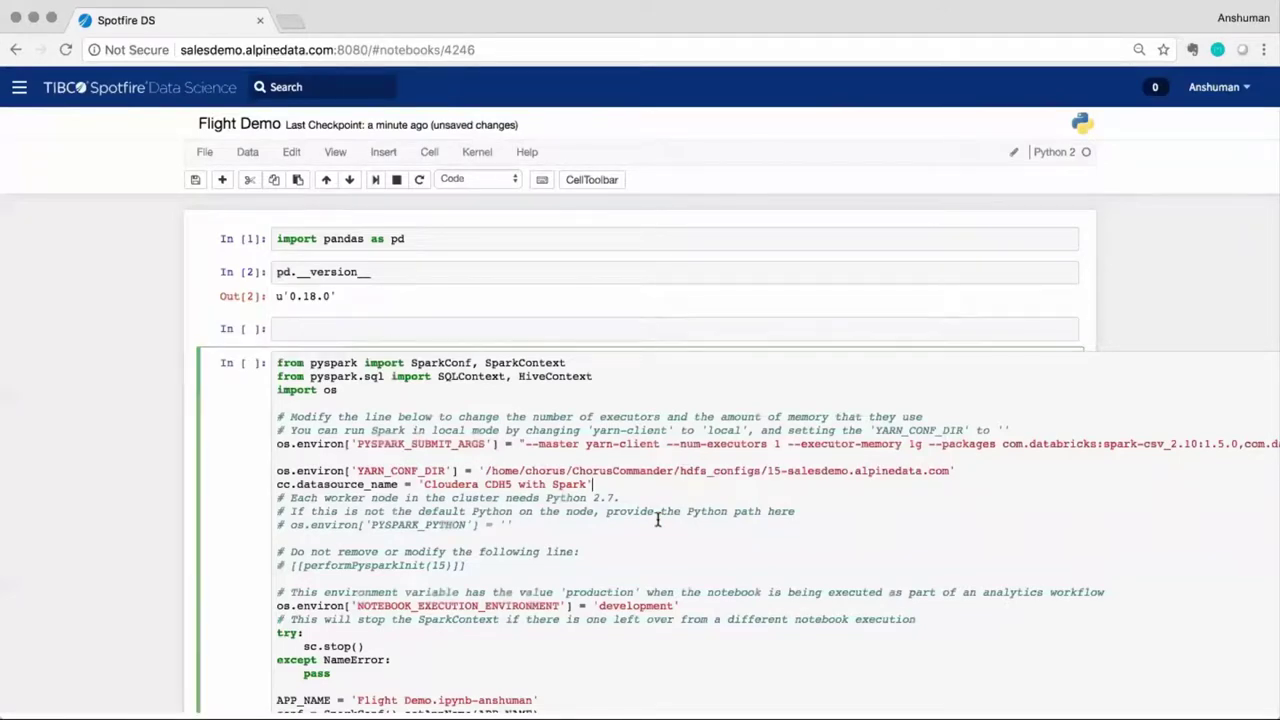
scroll(657, 517, down, 2)
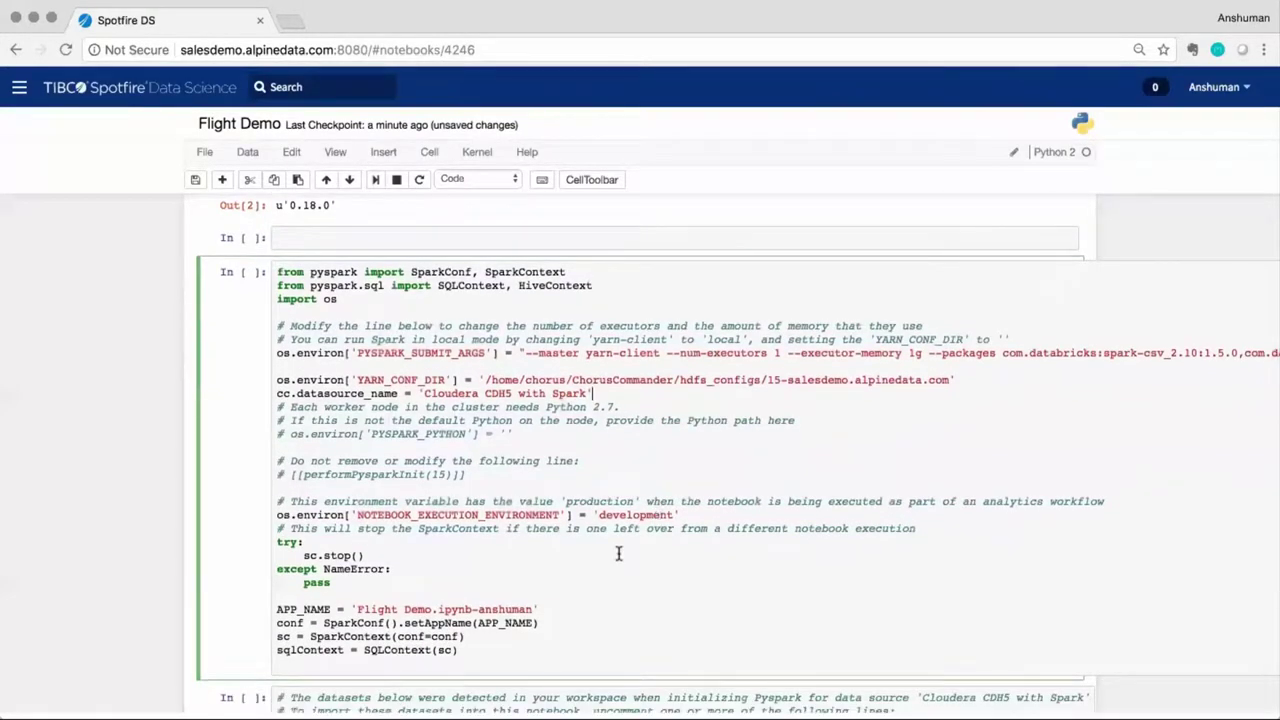
key(shift+Return)
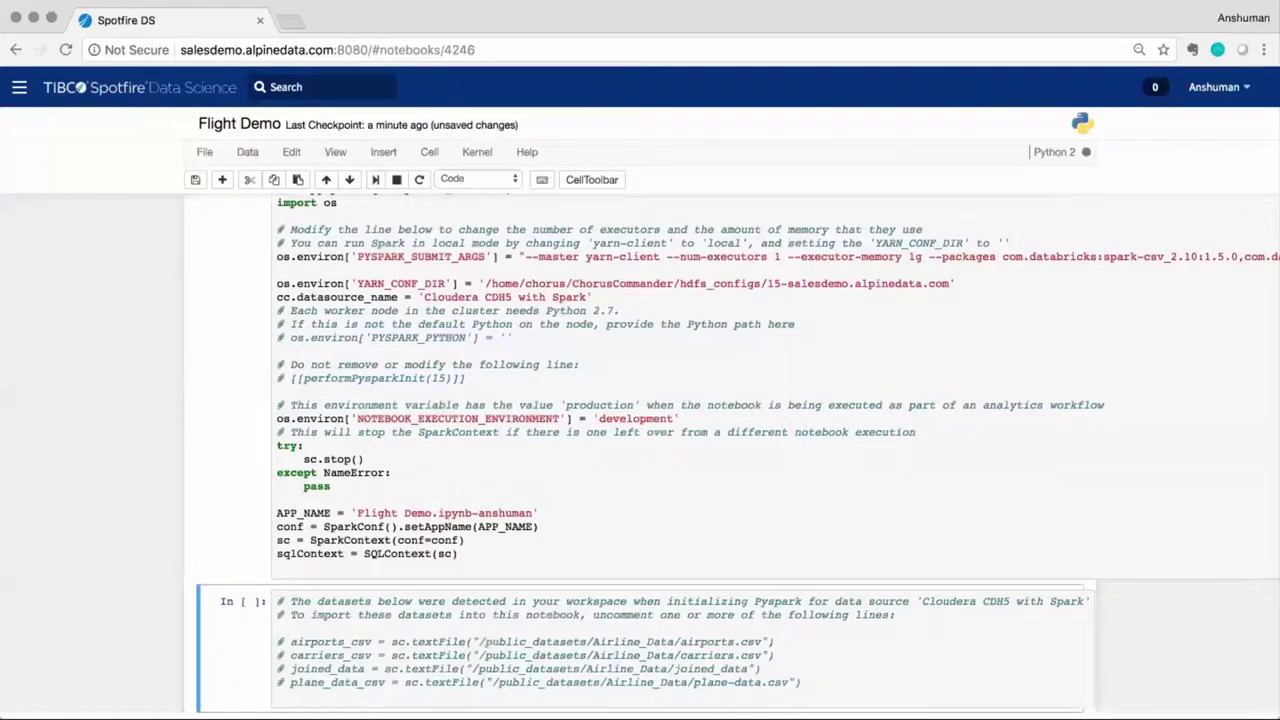
key(shift+Return)
Save a new version of the Flight Demo notebook
click(204, 152)
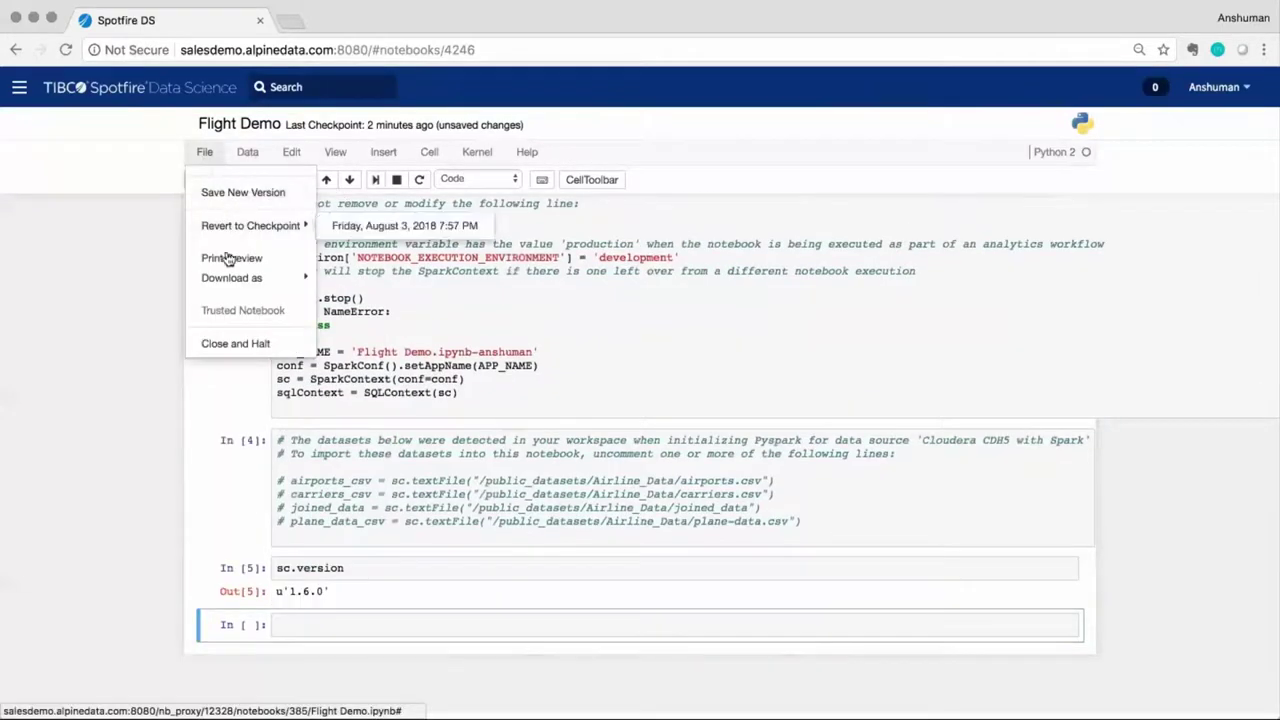
click(215, 195)
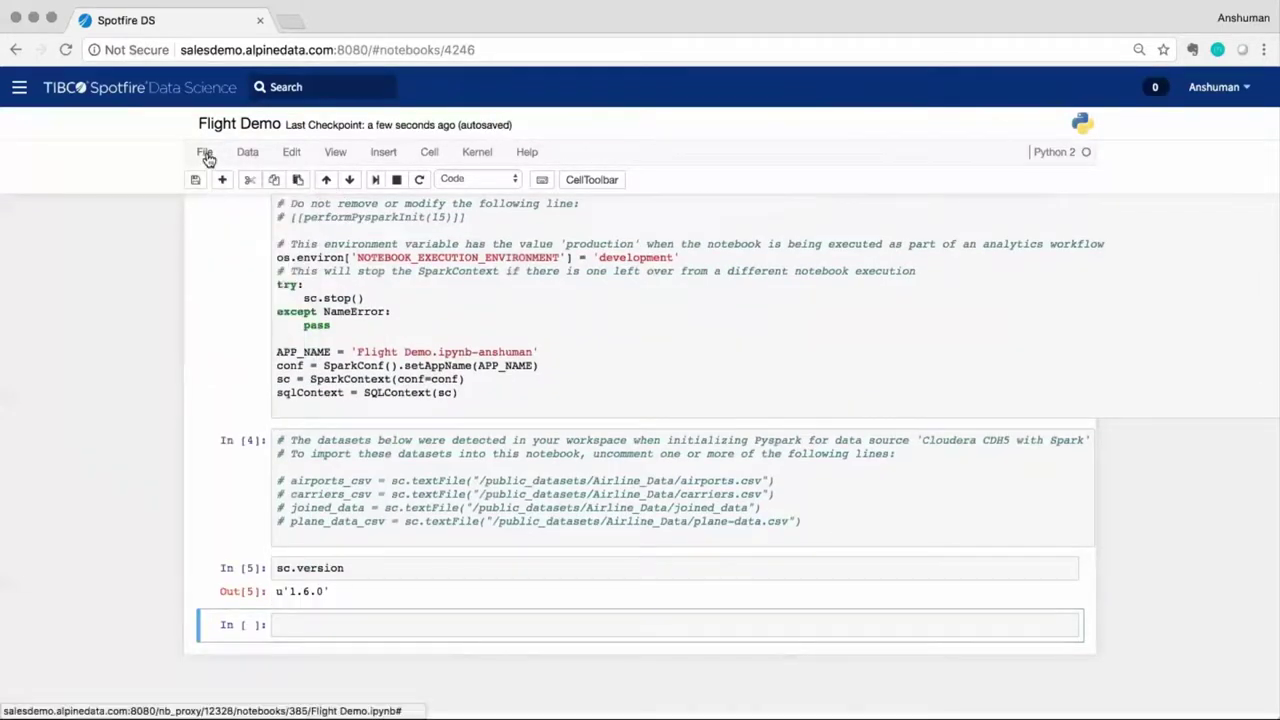
click(204, 152)
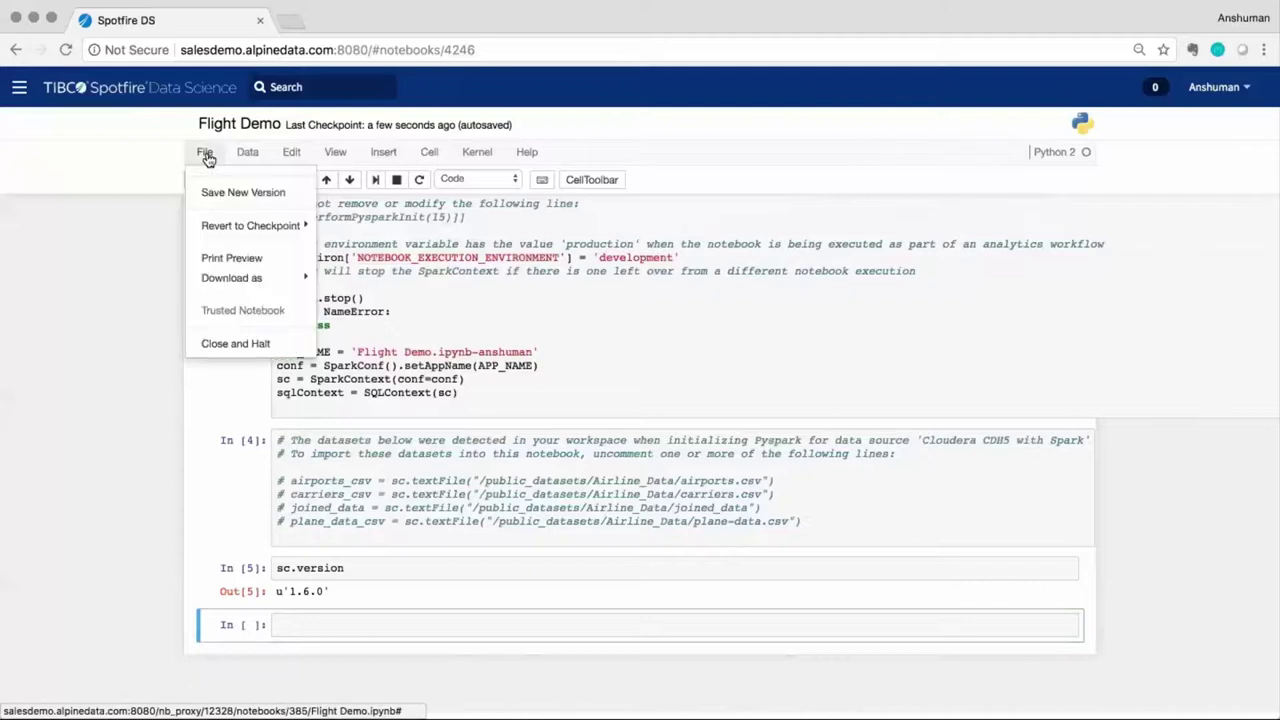
Shut down the Flight Demo notebook and open the 8. Modeling Demo flow from Work Files
click(245, 342)
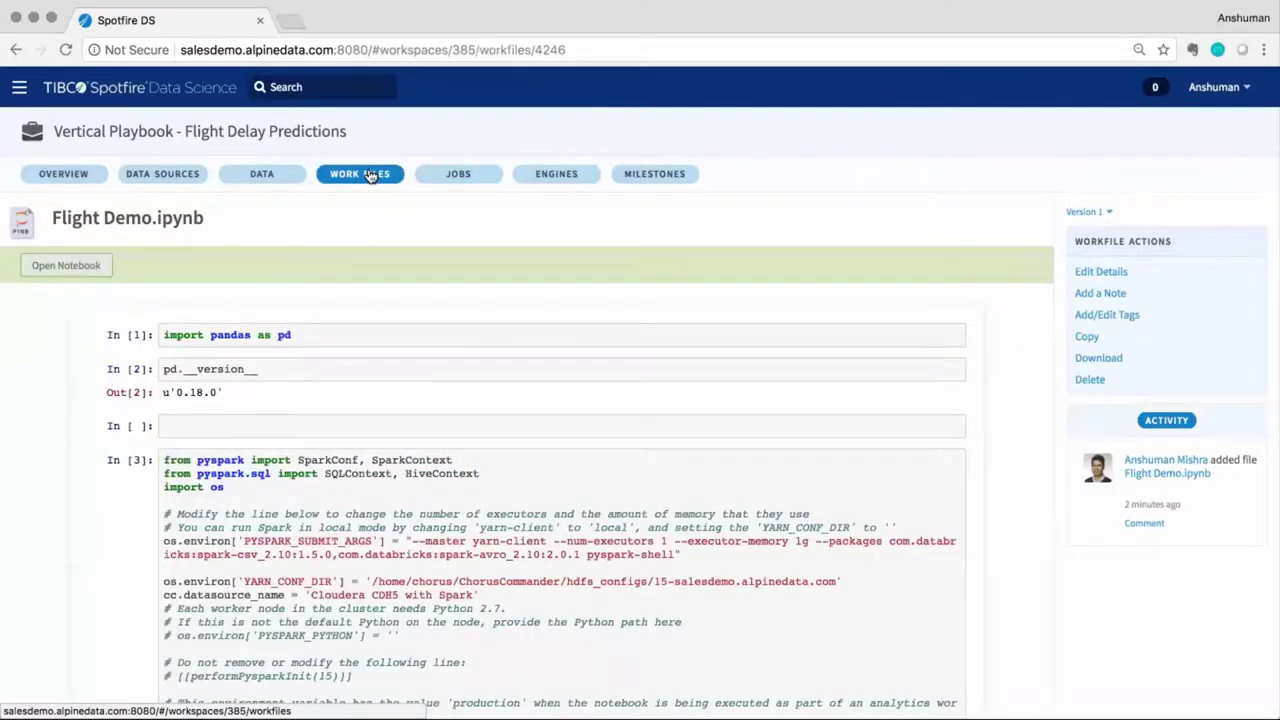
click(368, 172)
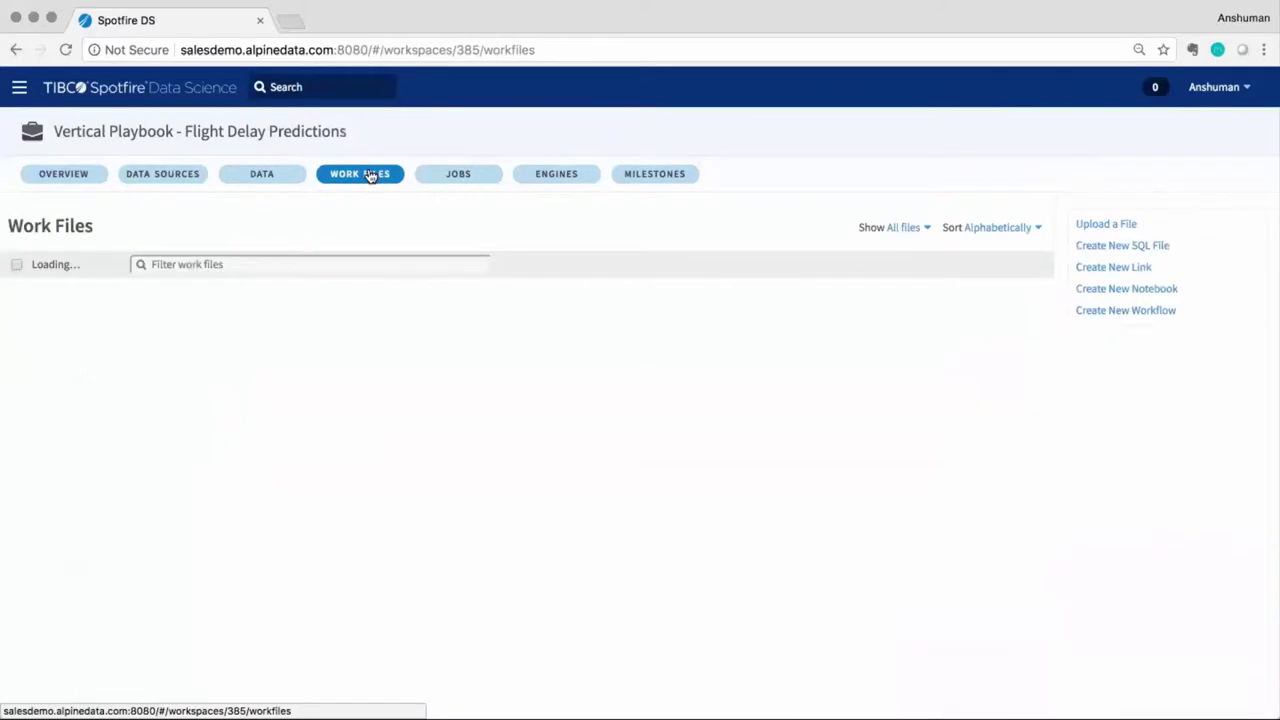
scroll(535, 358, down, 5)
scroll(535, 358, down, 8)
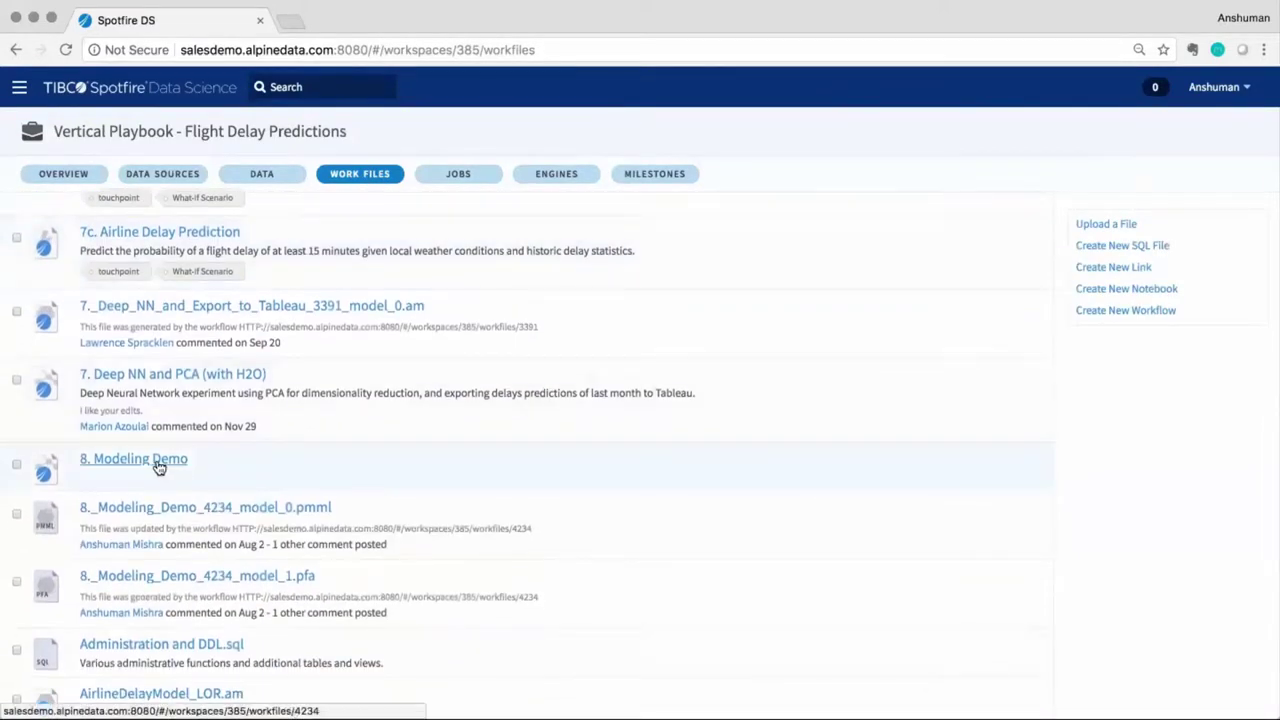
click(157, 466)
click(67, 272)
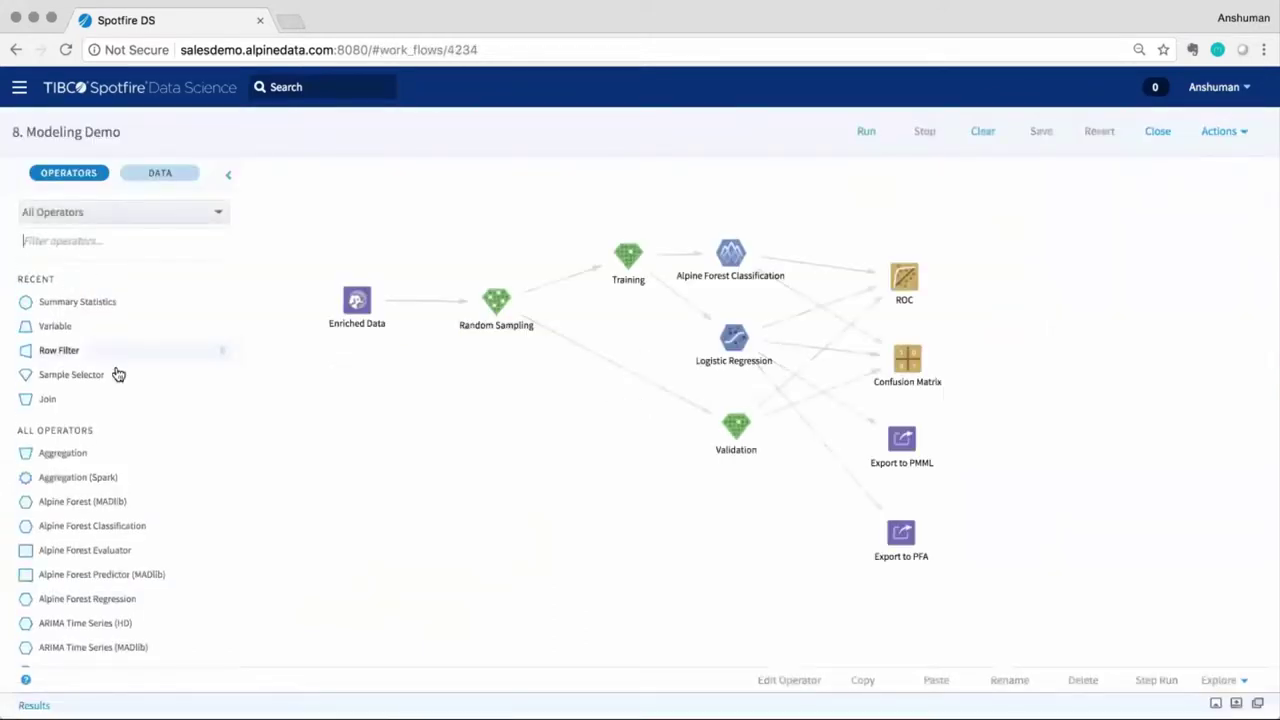
Add a Python Execute (HD) operator to the canvas and connect Enriched Data to it
click(126, 243)
text(Python)
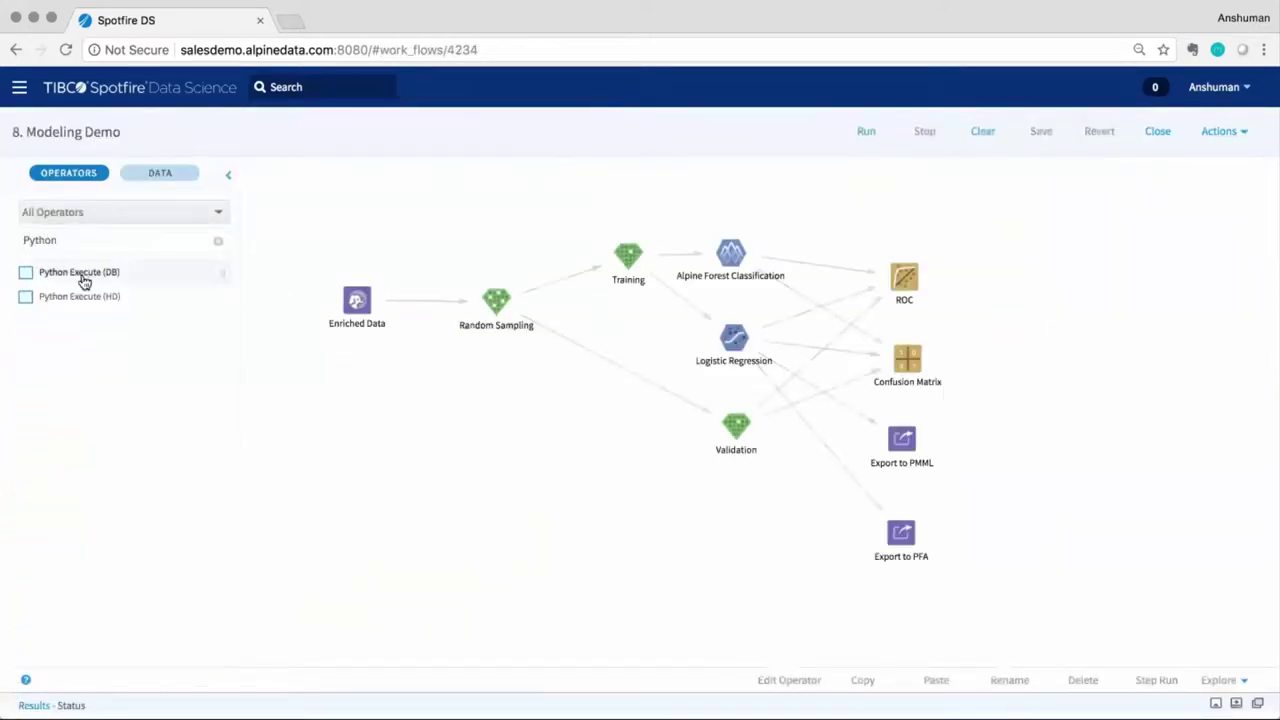
drag(22, 313, 520, 495)
drag(373, 307, 503, 488)
Set the Python Execute (HD) operator's notebook to Flight Demo.ipynb
click(503, 490)
double_click(503, 490)
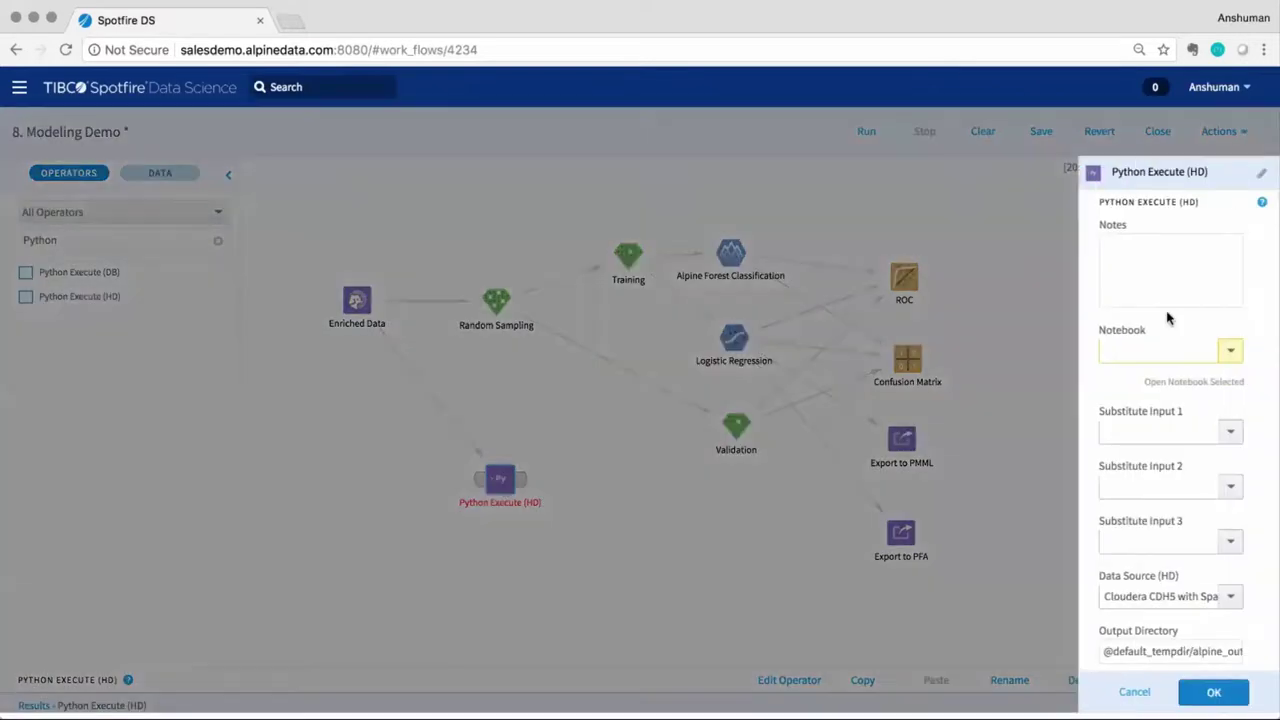
click(1231, 352)
click(1191, 377)
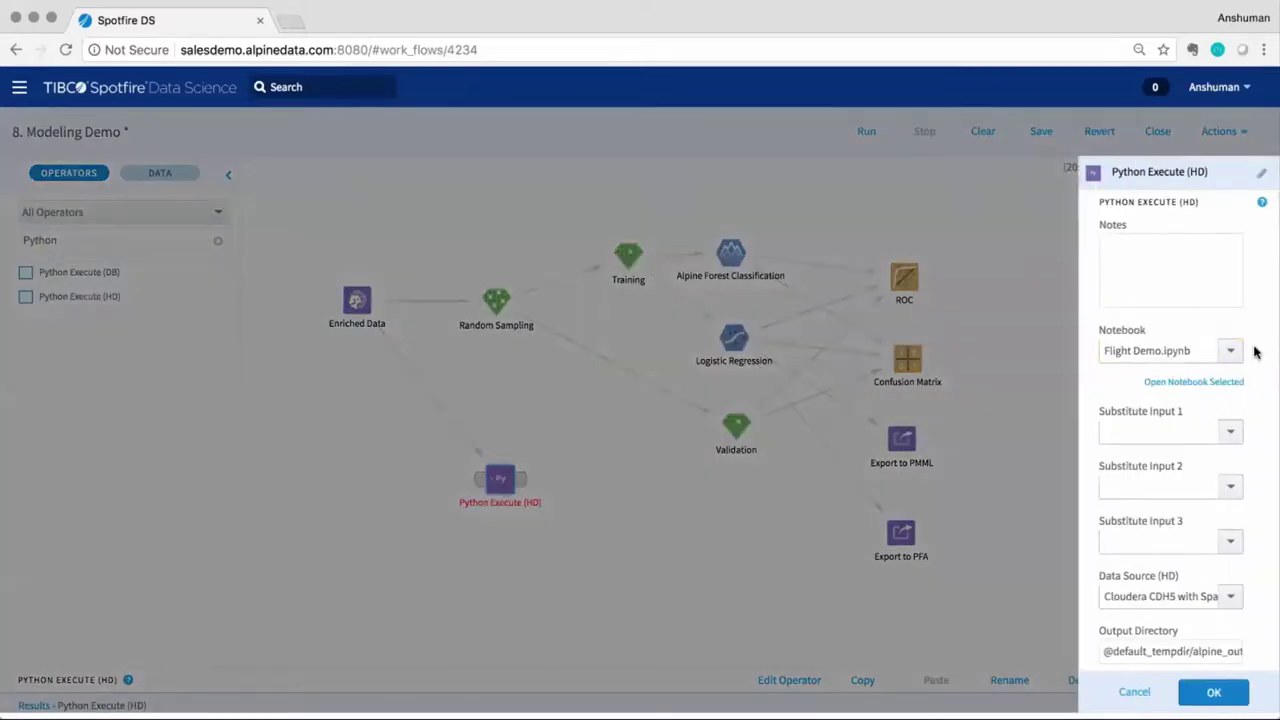
click(1220, 689)
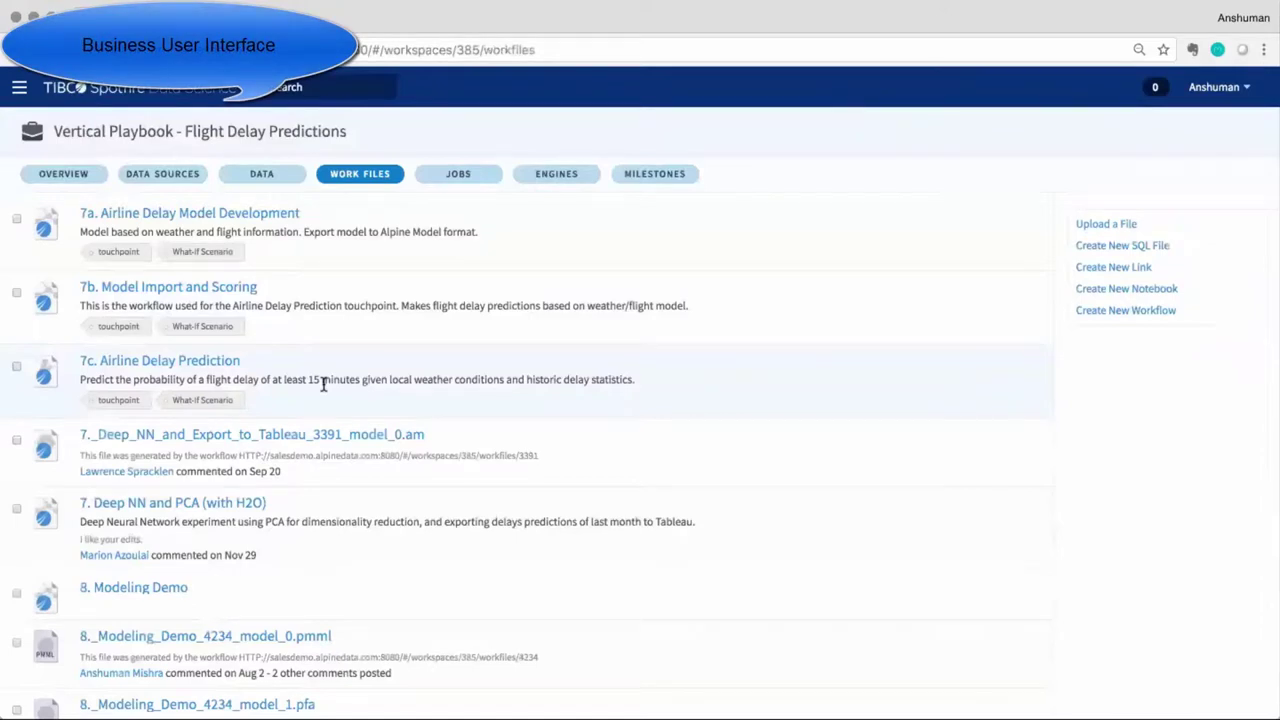
Review 7c. Airline Delay Prediction's Workflow, Details and Inputs tabs, then open its Run page
click(220, 370)
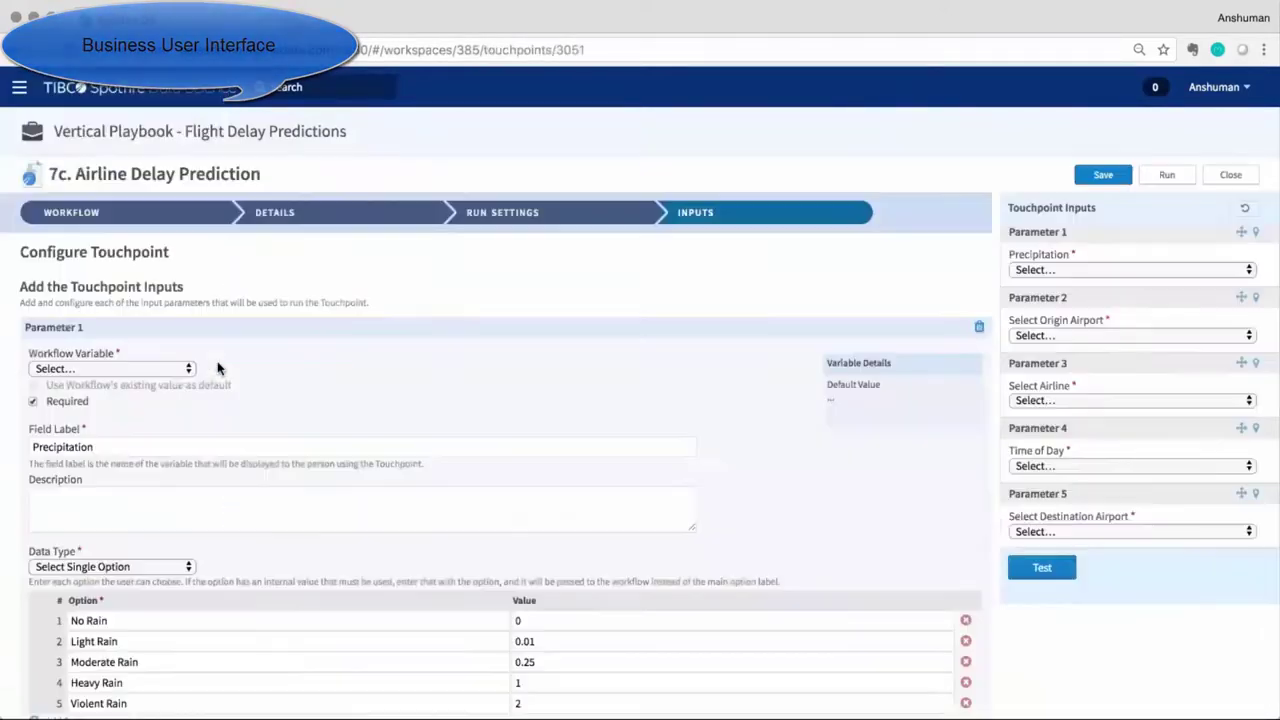
click(105, 215)
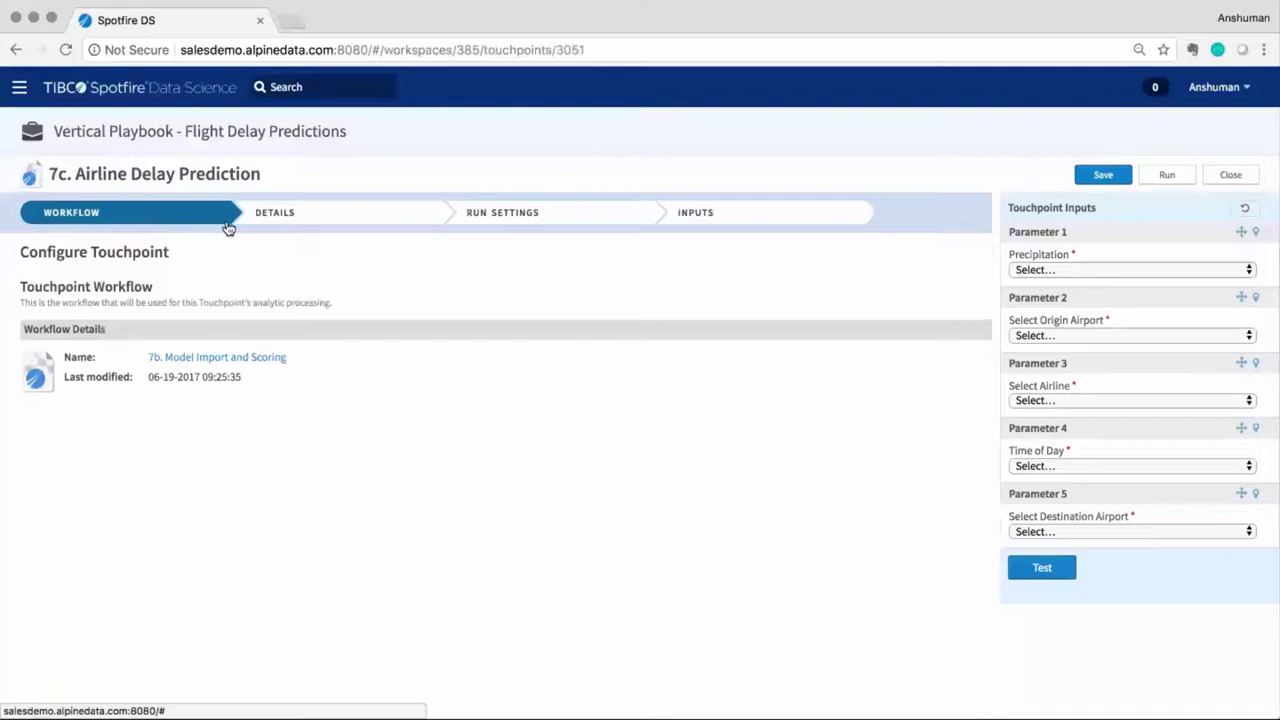
click(320, 229)
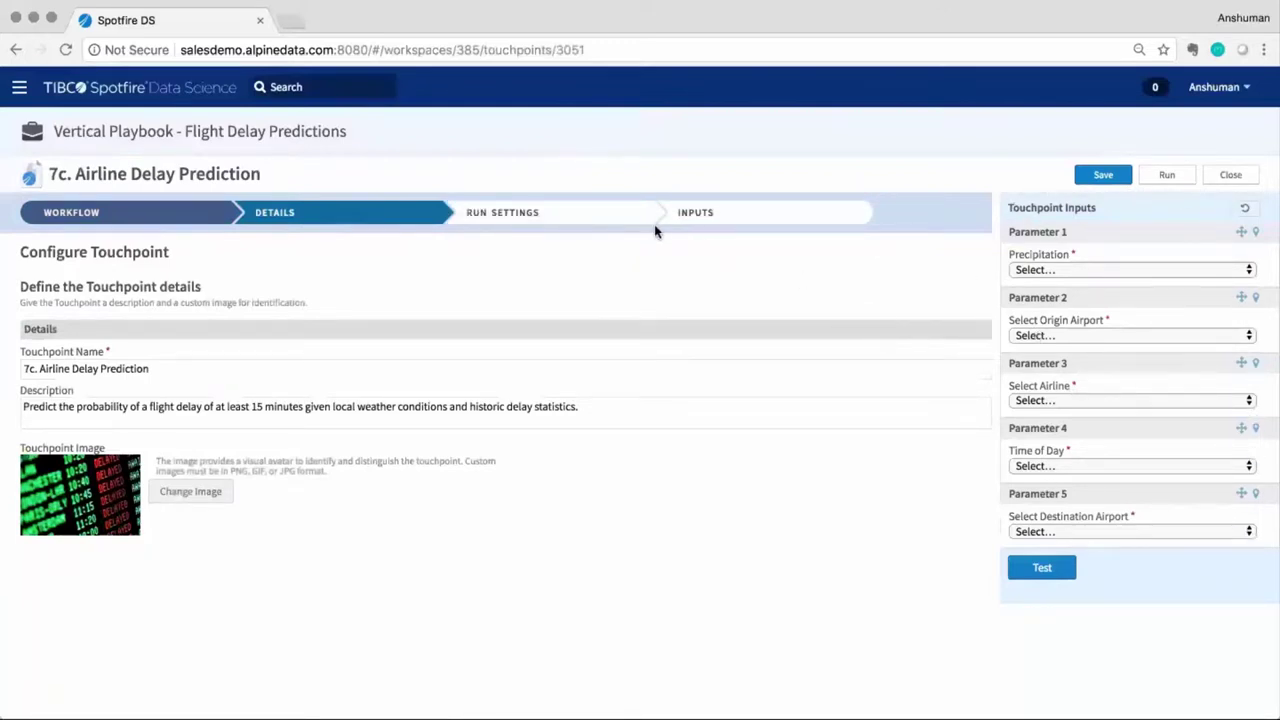
click(708, 220)
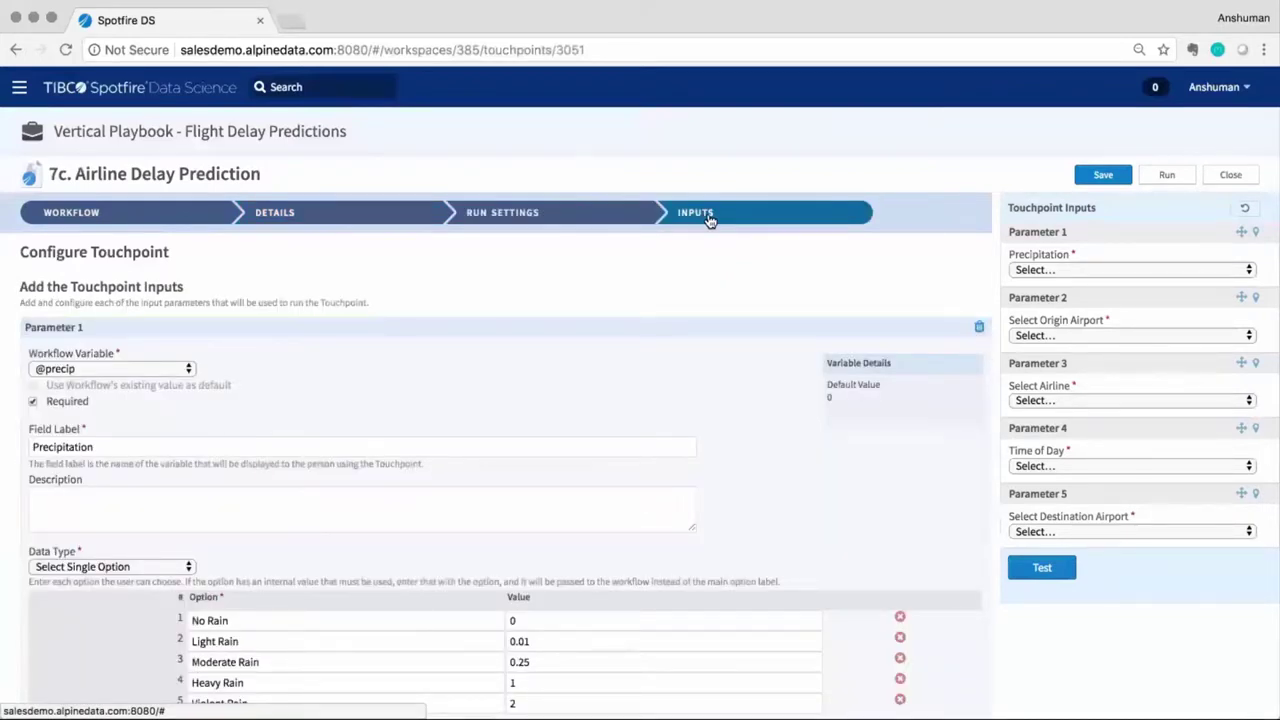
click(1167, 177)
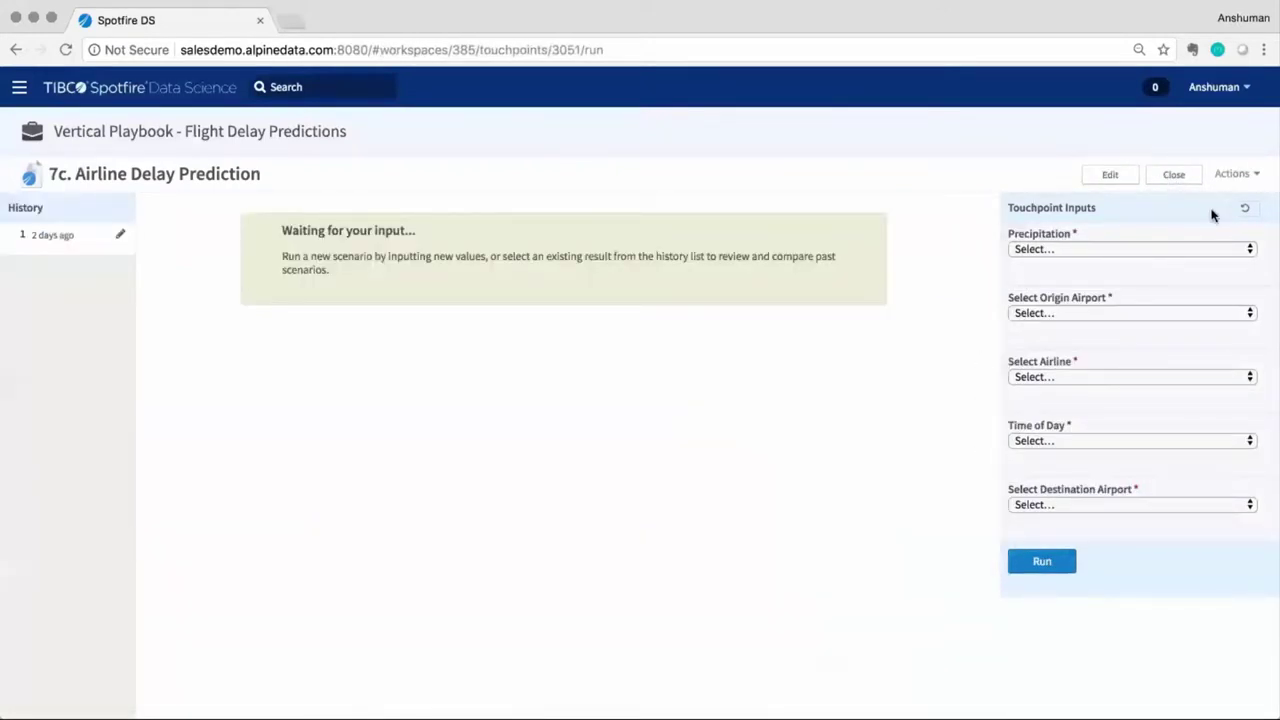
Load the '2 days ago' history entry to restore its inputs and results
click(52, 248)
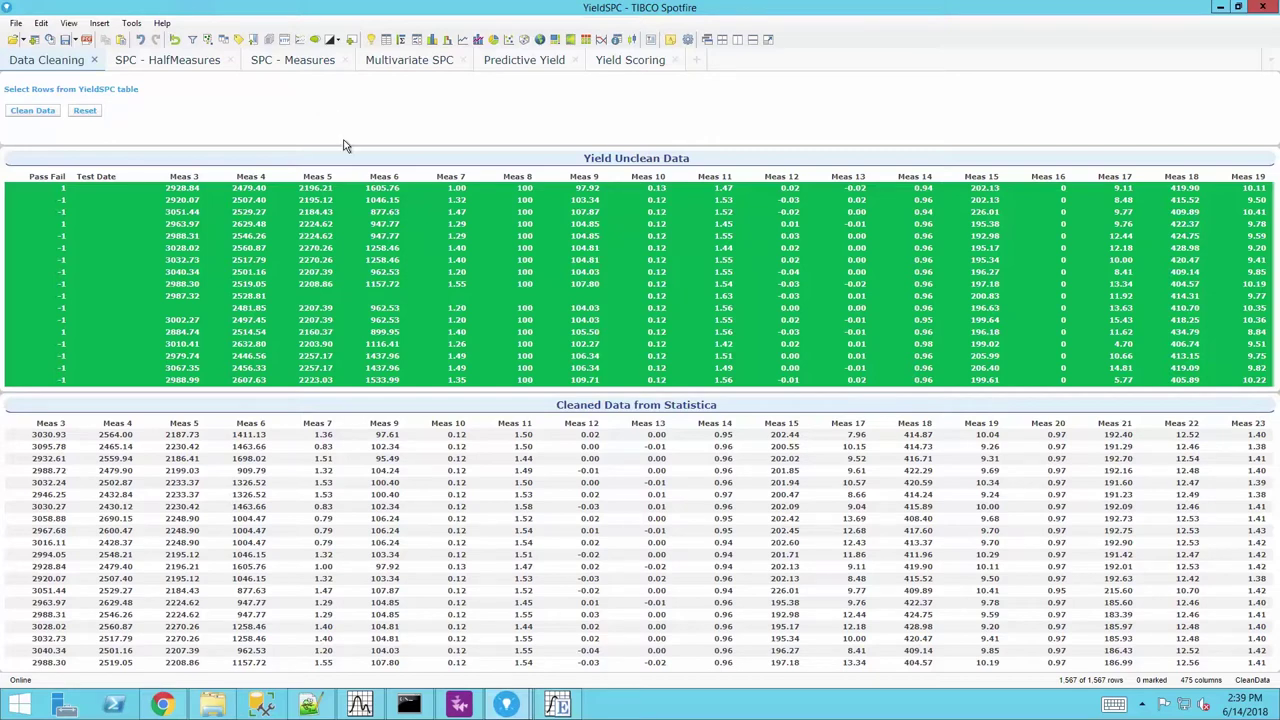
Mark 16 rows of Yield Unclean Data and run Clean Data through Statistica
drag(352, 186, 350, 372)
scroll(350, 372, down, 3)
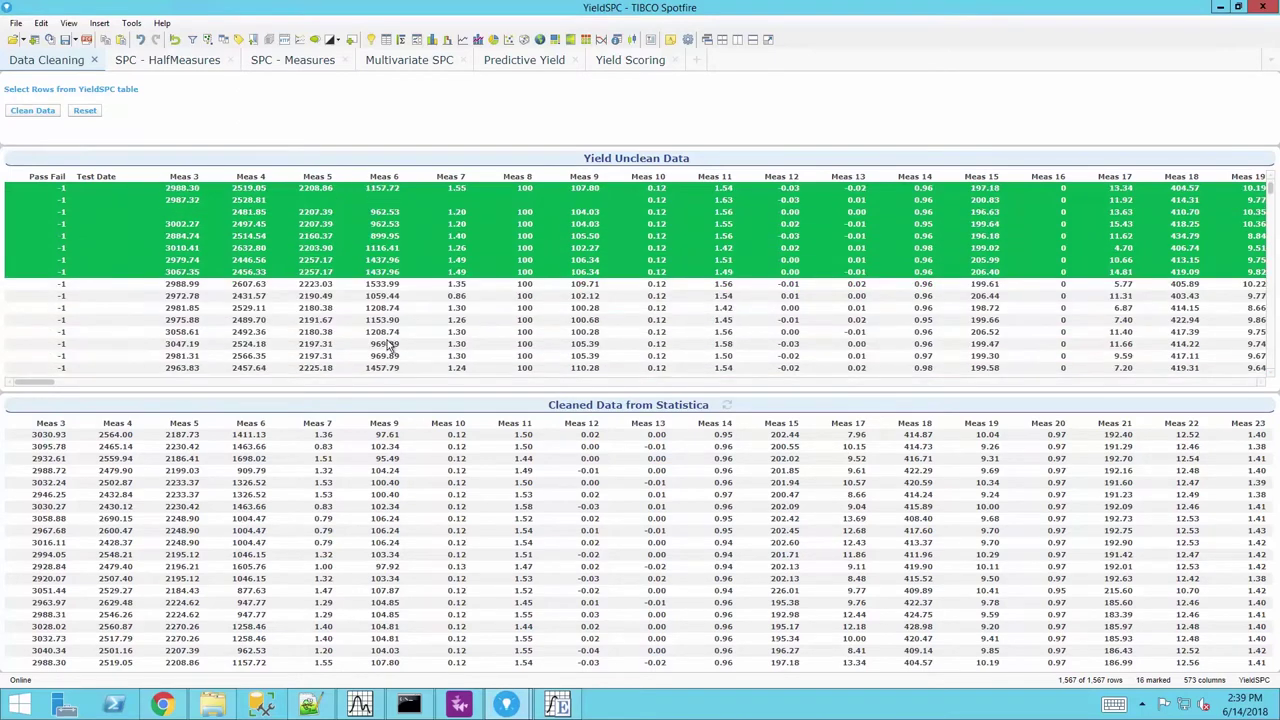
click(31, 113)
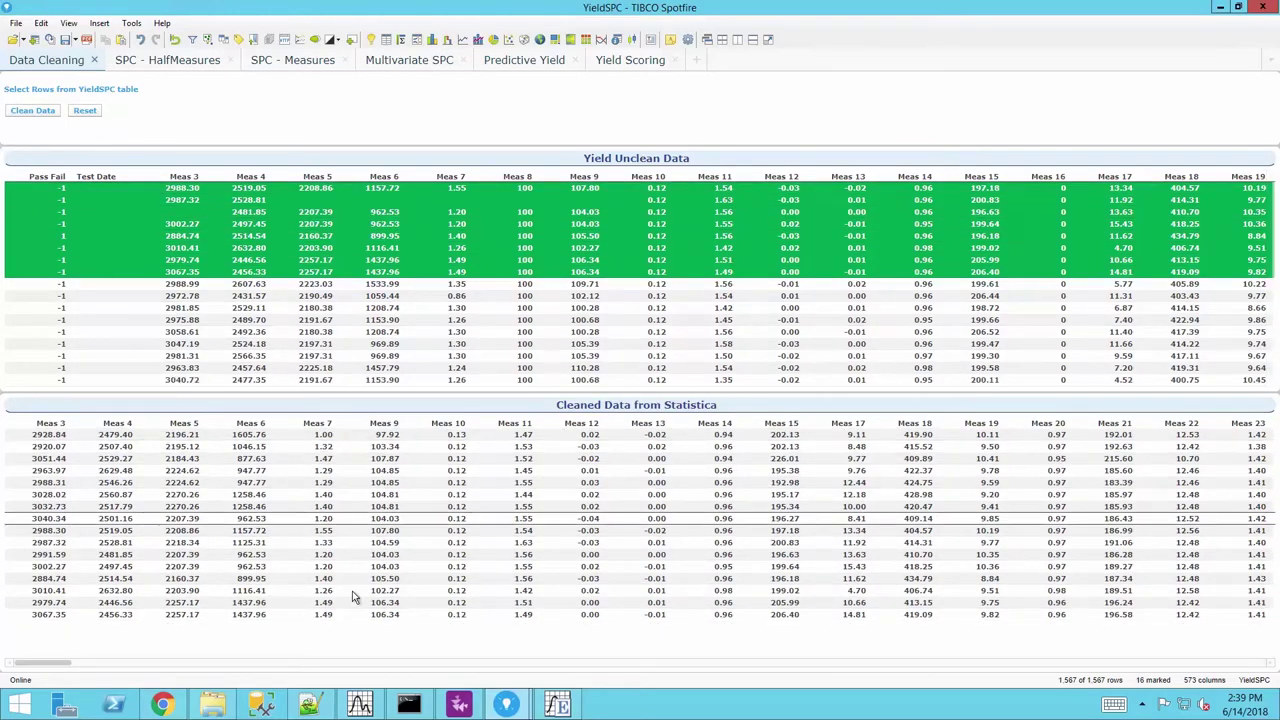
Open the Spotfire Data Cleaning.sdm workflow in Statistica and enlarge its window
click(359, 705)
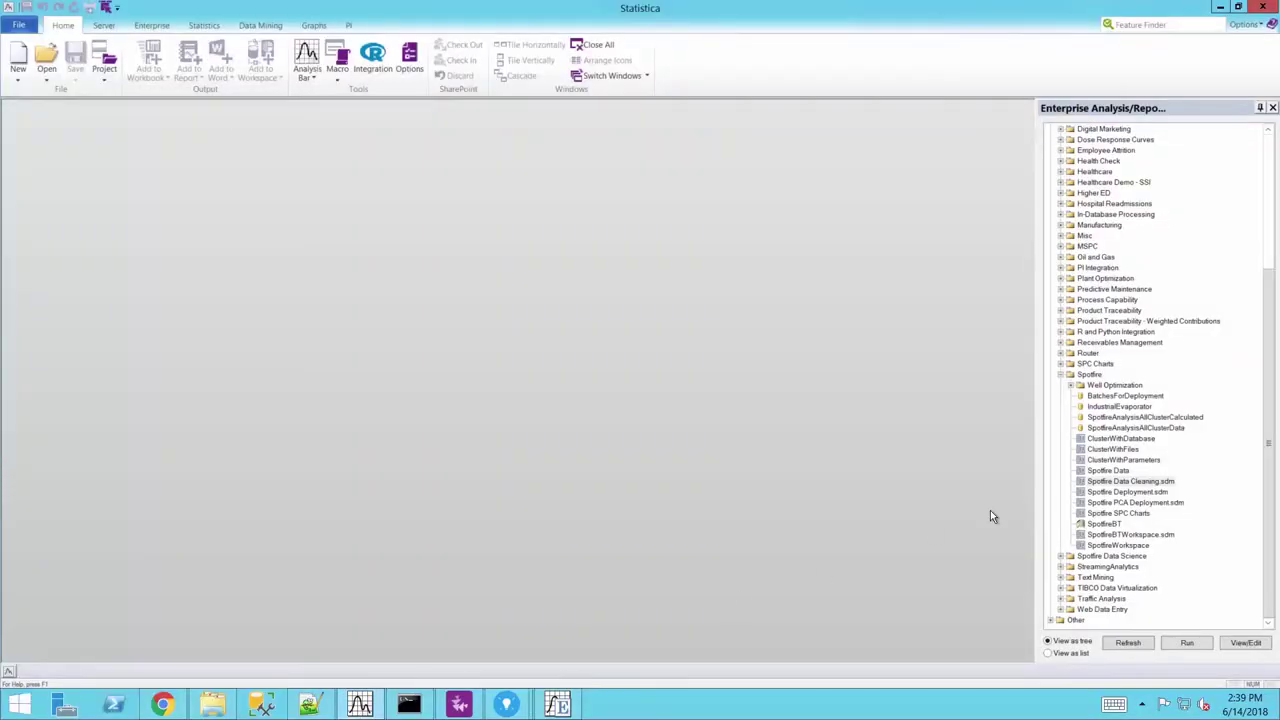
click(1128, 481)
click(1245, 642)
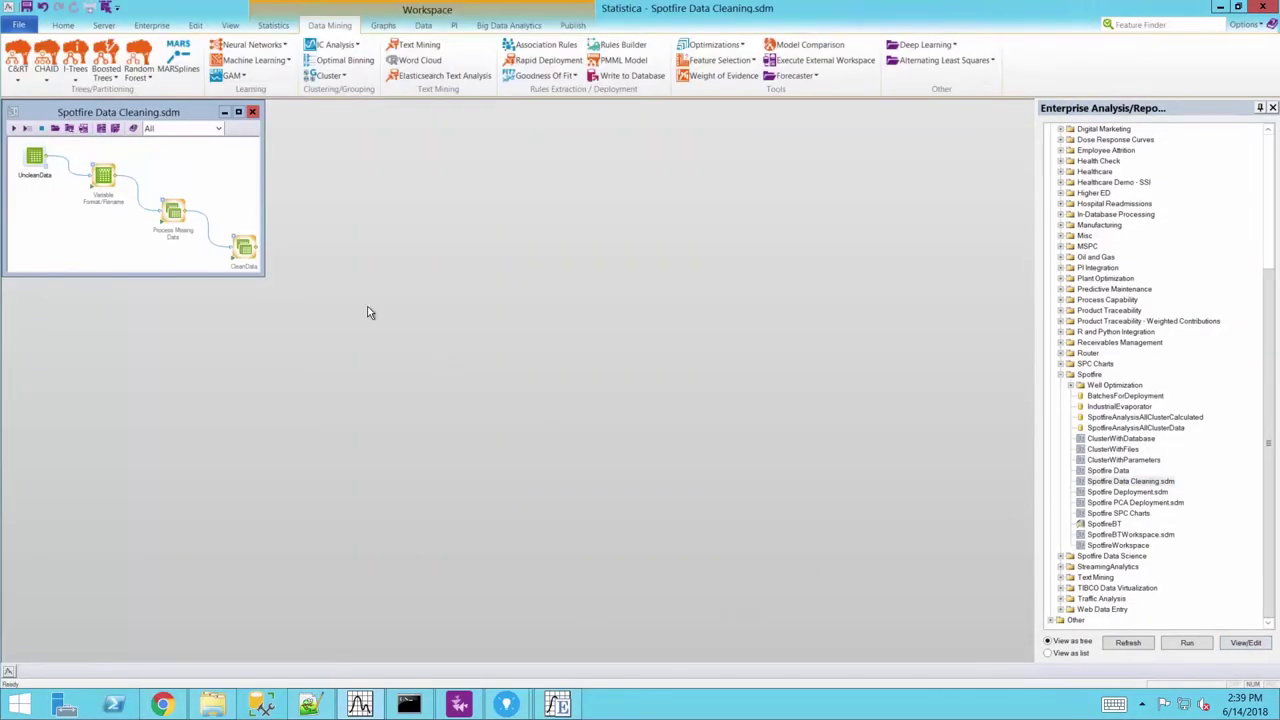
drag(258, 274, 518, 374)
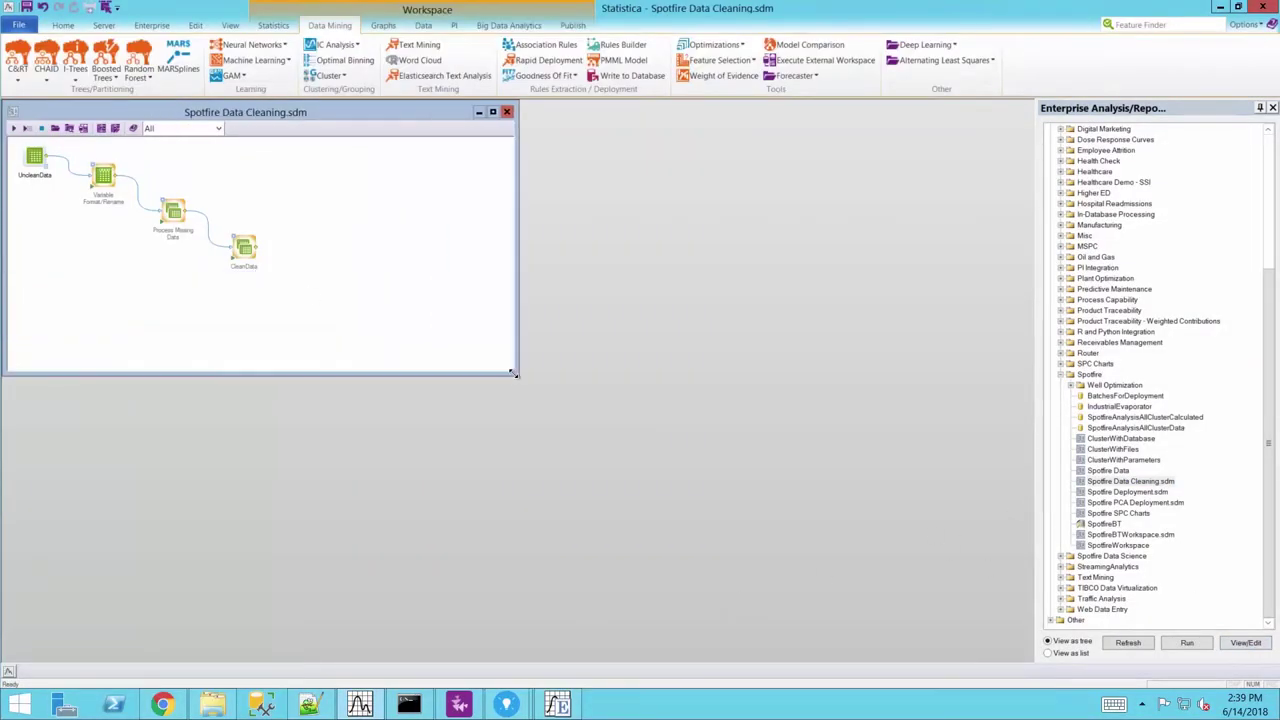
Inspect the CleanData node's invariant-variable parameters without changing them
click(233, 242)
double_click(233, 242)
click(540, 246)
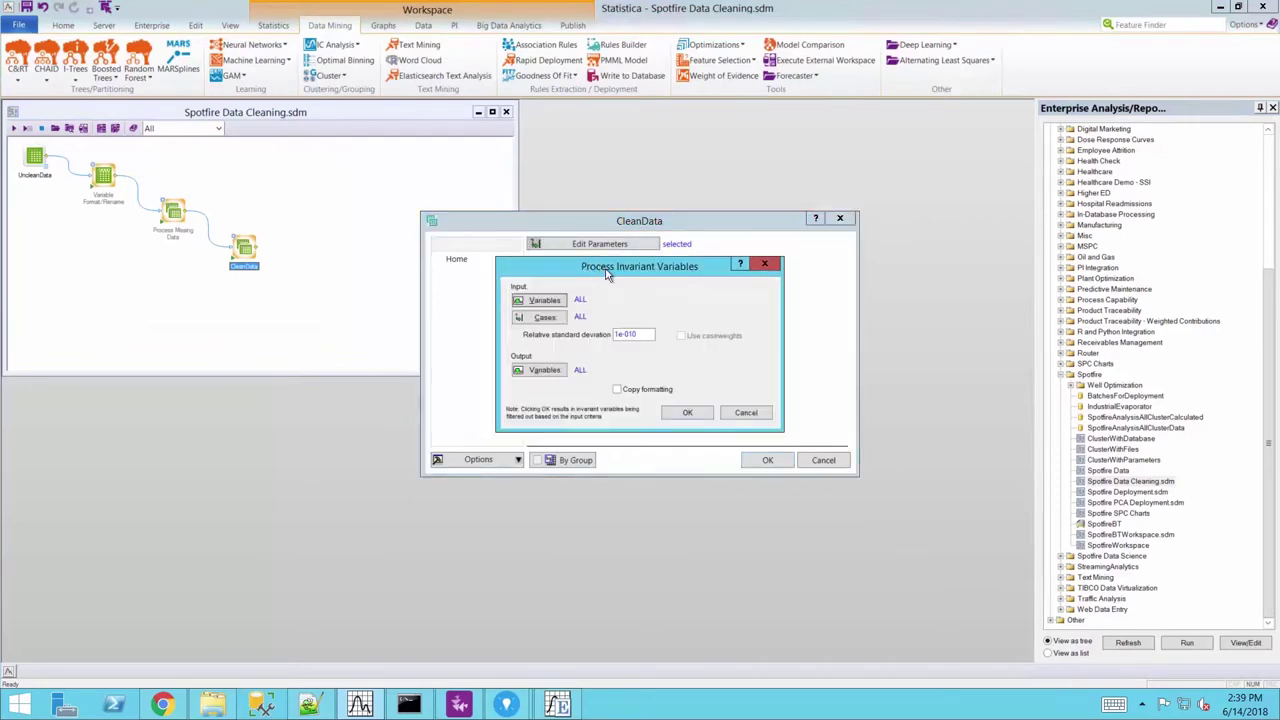
click(745, 413)
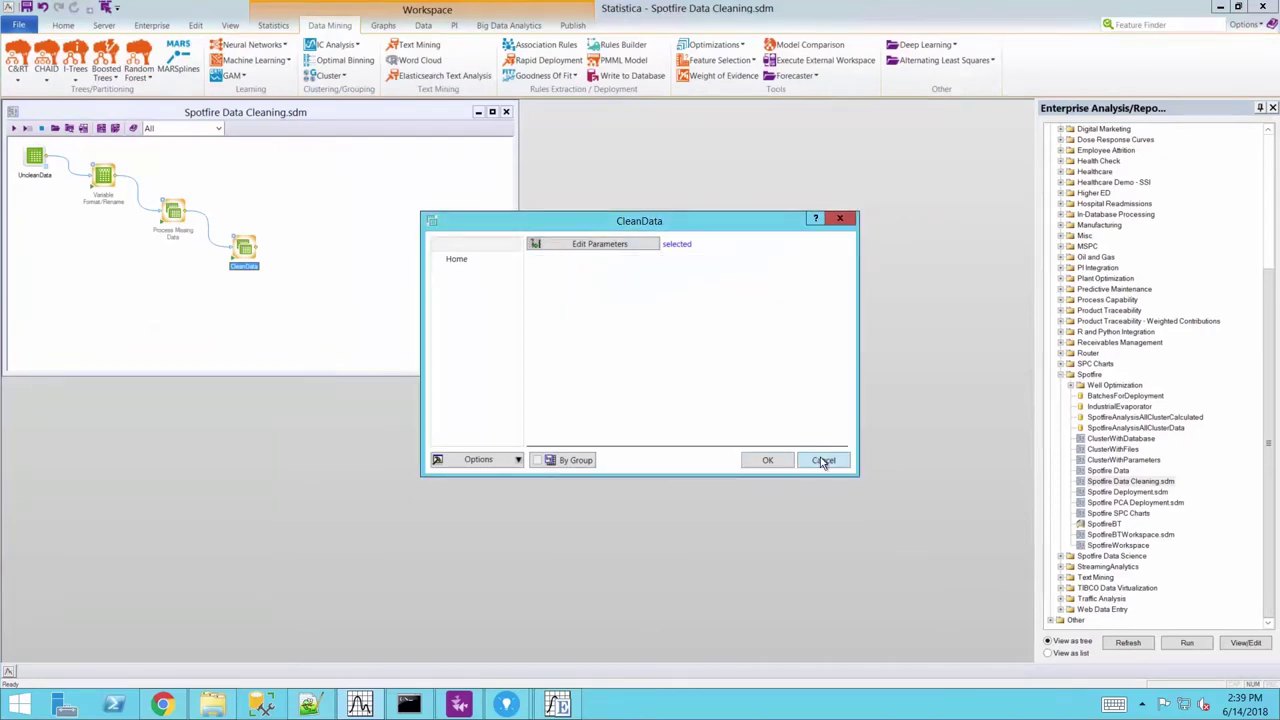
click(823, 460)
Inspect Process Missing Data's recode parameters unchanged, then return to the YieldSPC dashboard
double_click(166, 206)
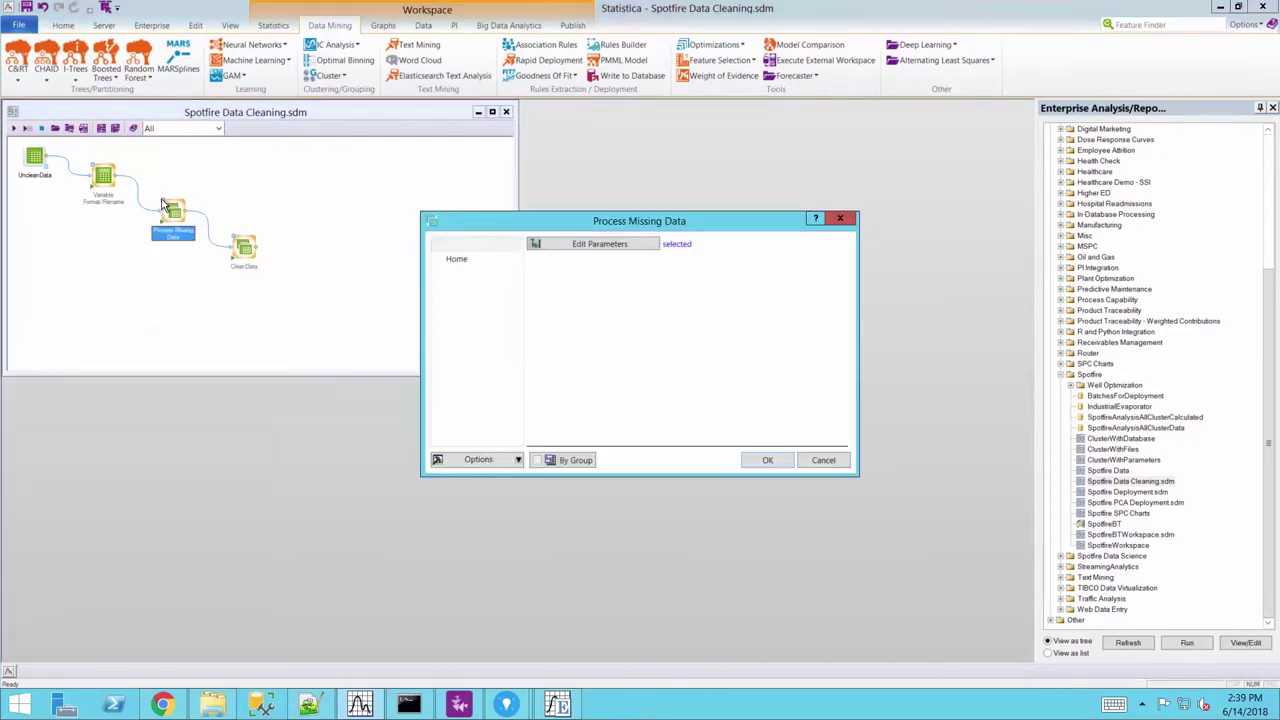
click(584, 244)
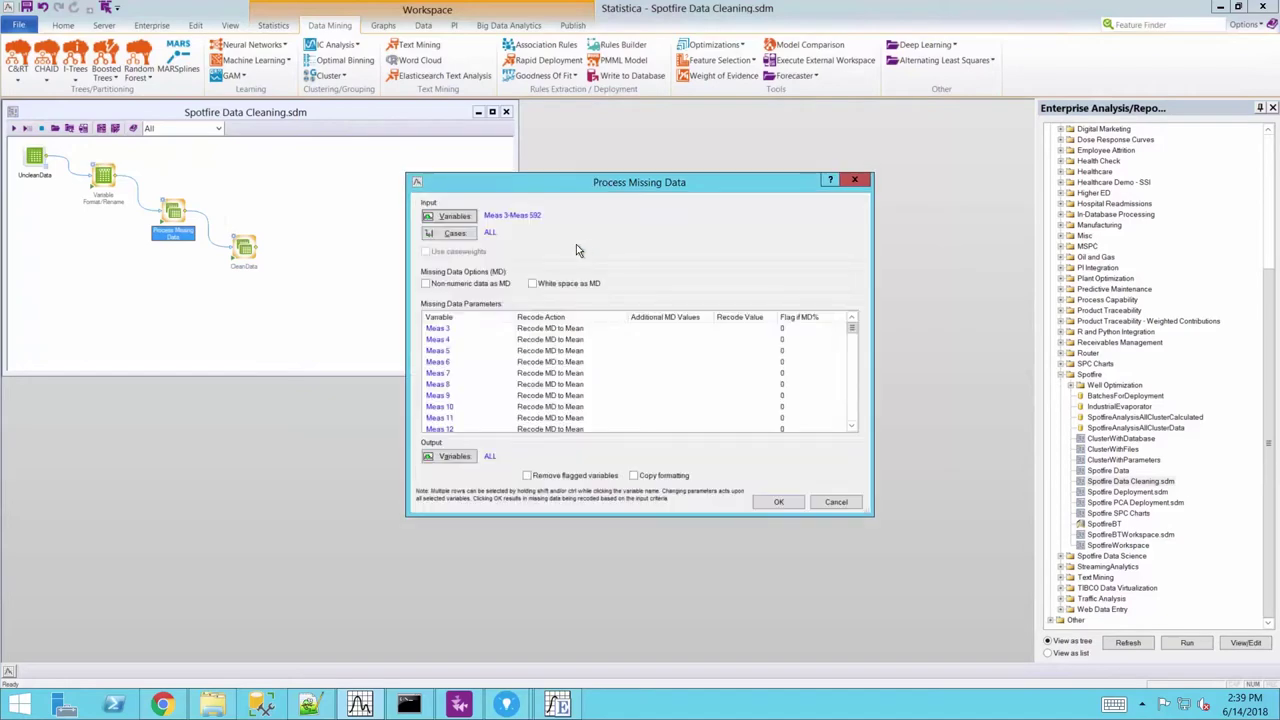
click(836, 502)
click(823, 459)
mouse_move(530, 690)
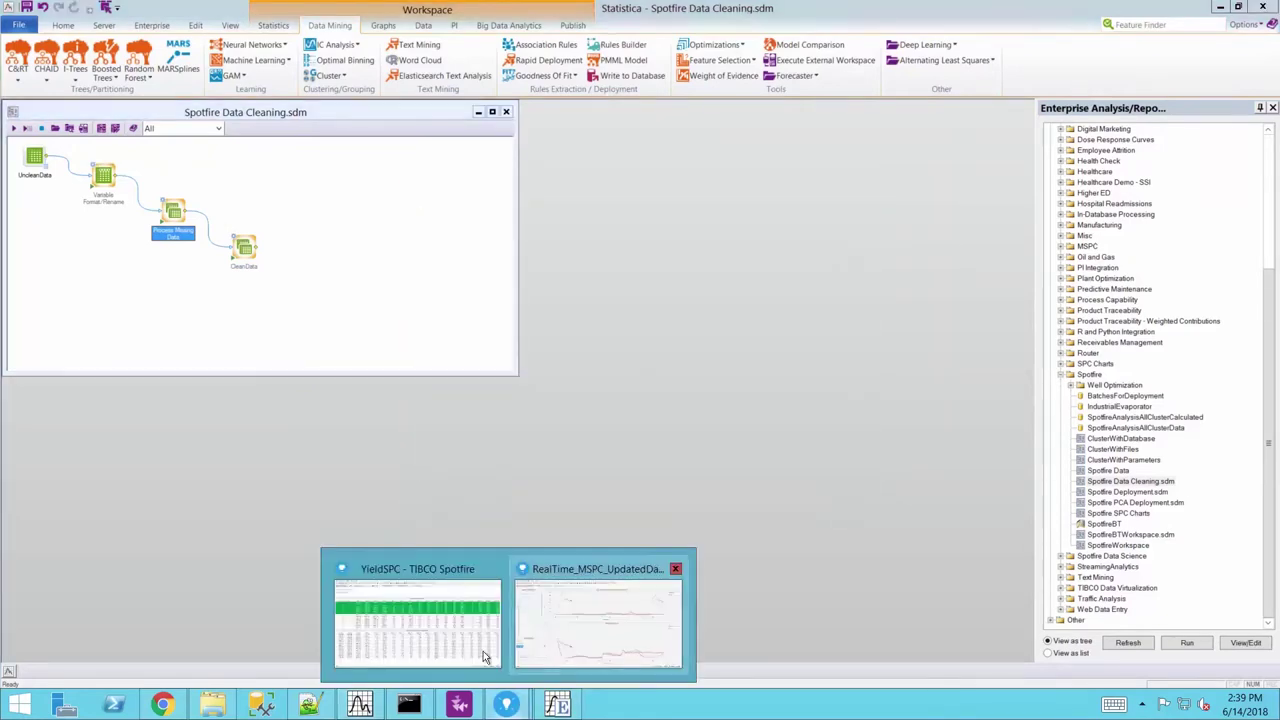
click(417, 615)
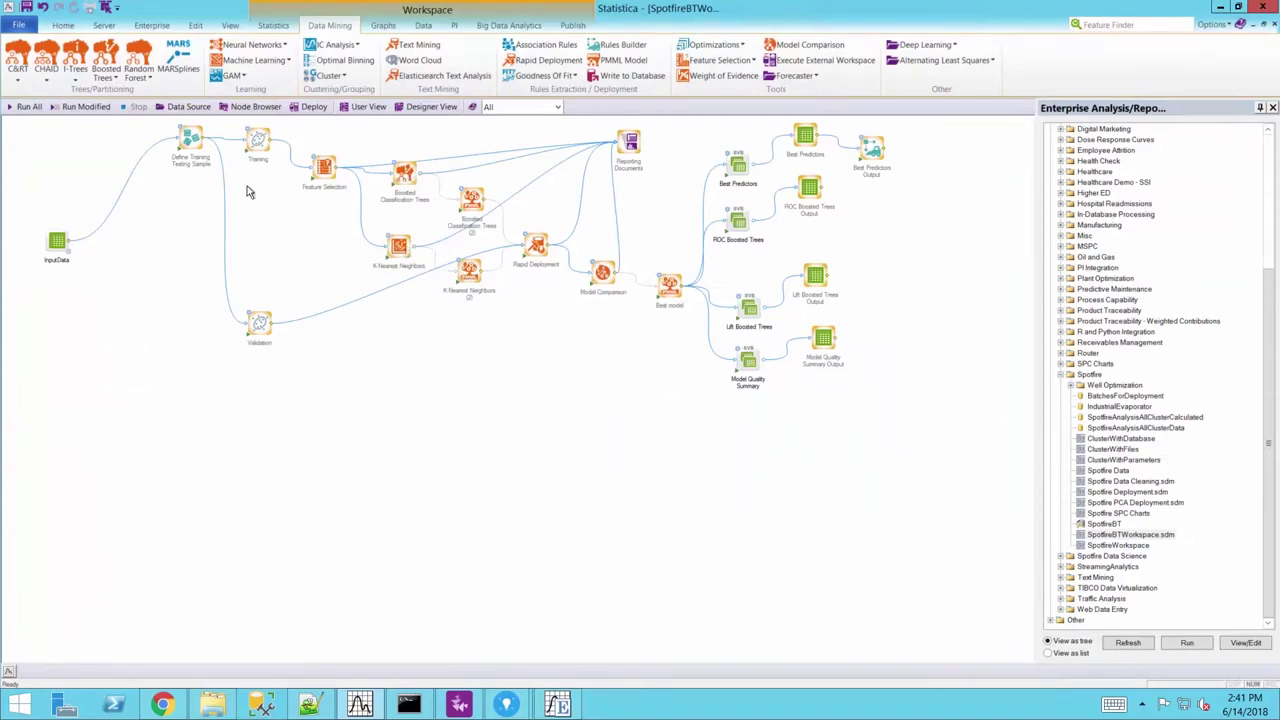
Score the marked rows and mark the 12.8% predicted-failure pie slice
mouse_move(508, 705)
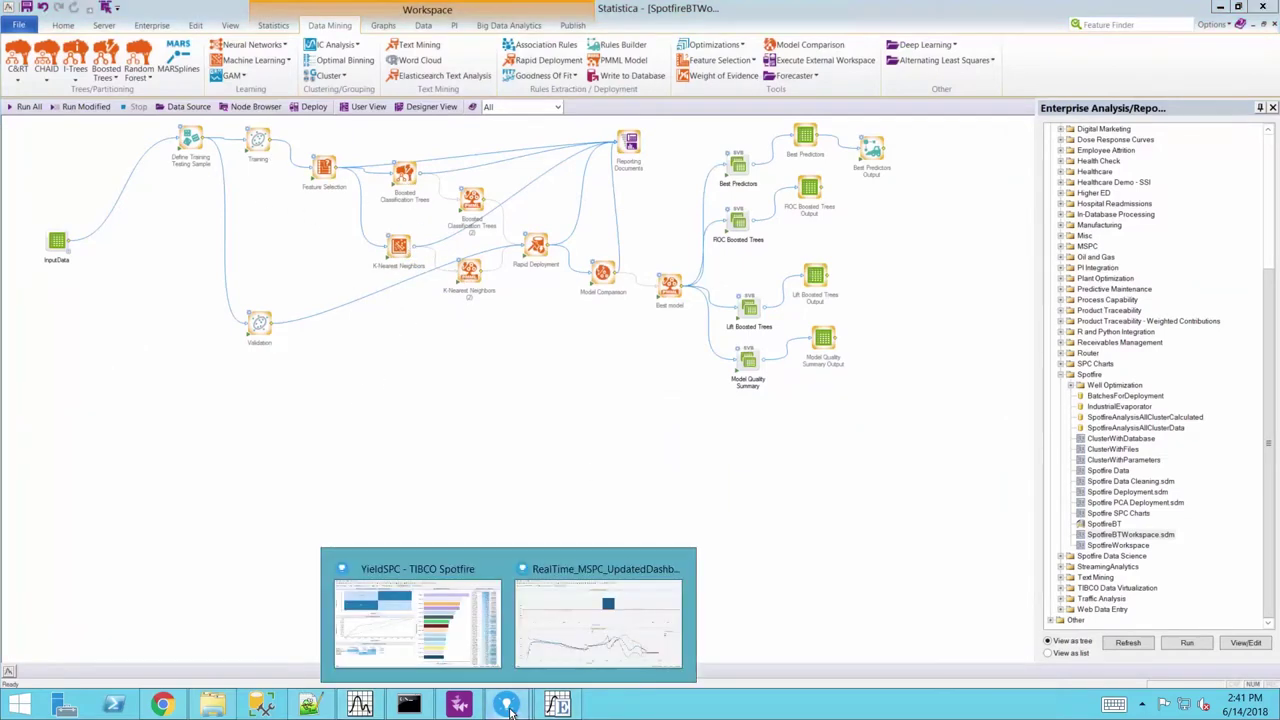
click(418, 615)
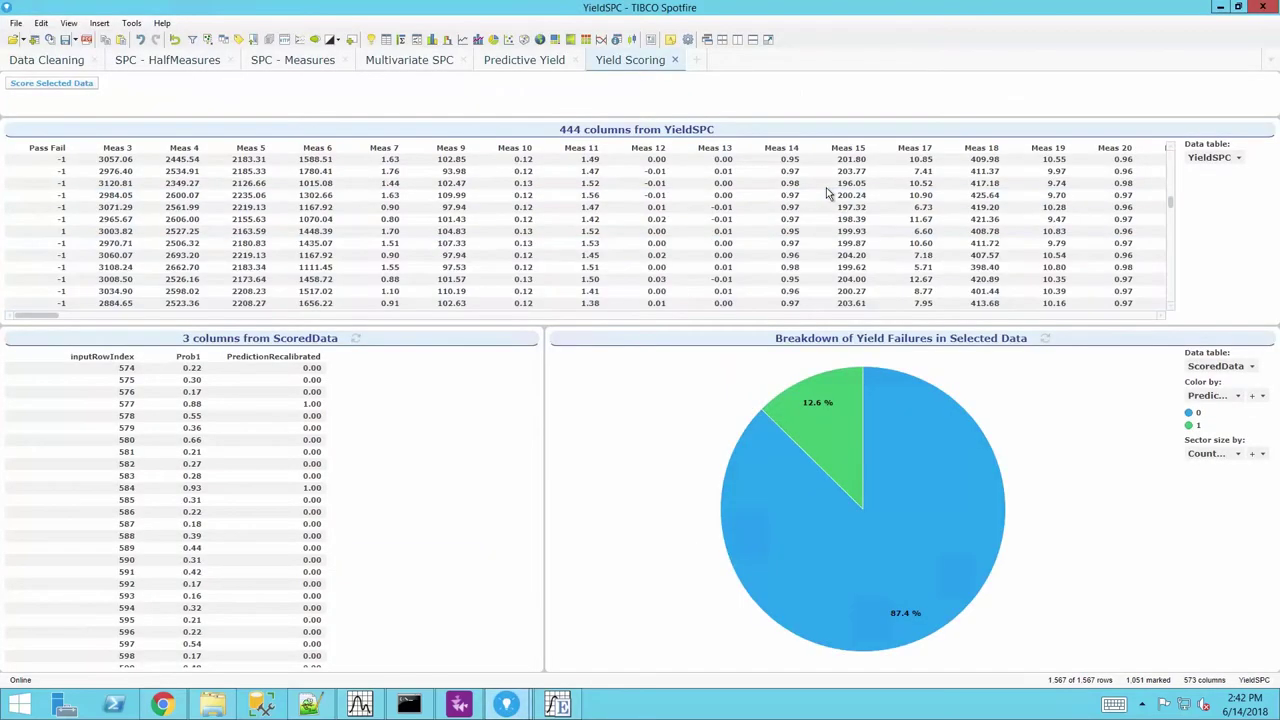
click(55, 84)
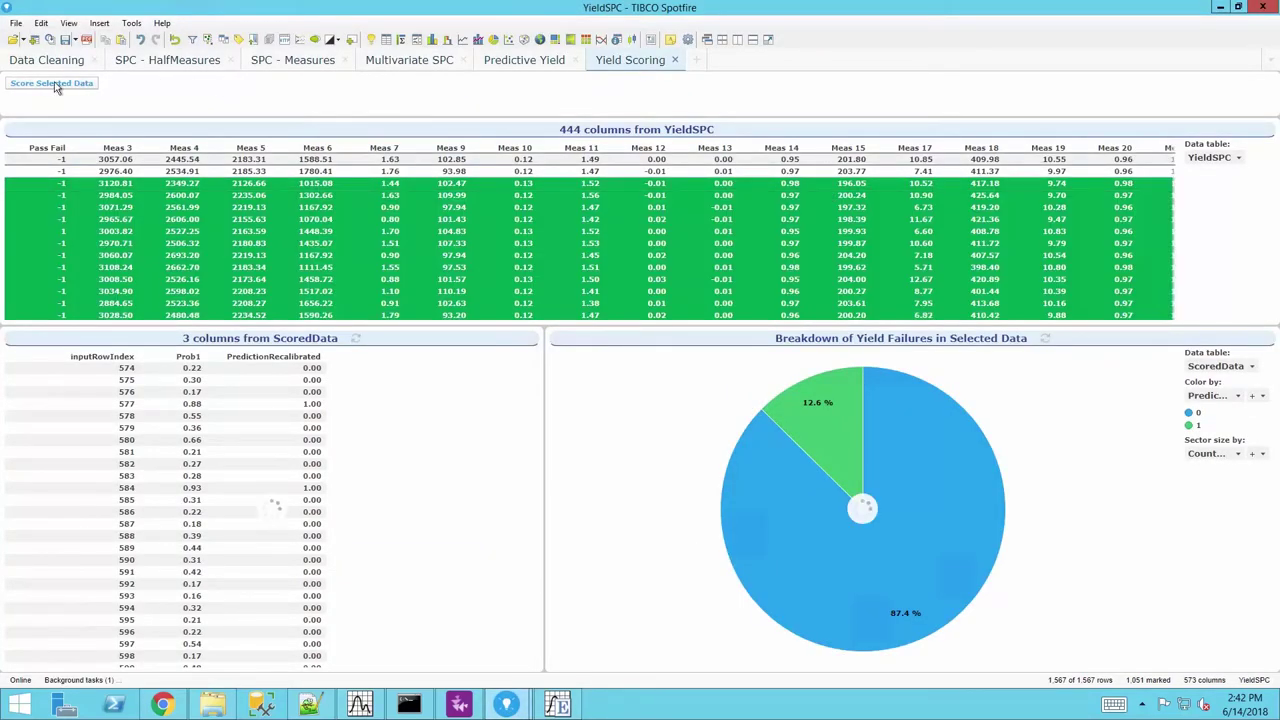
click(836, 428)
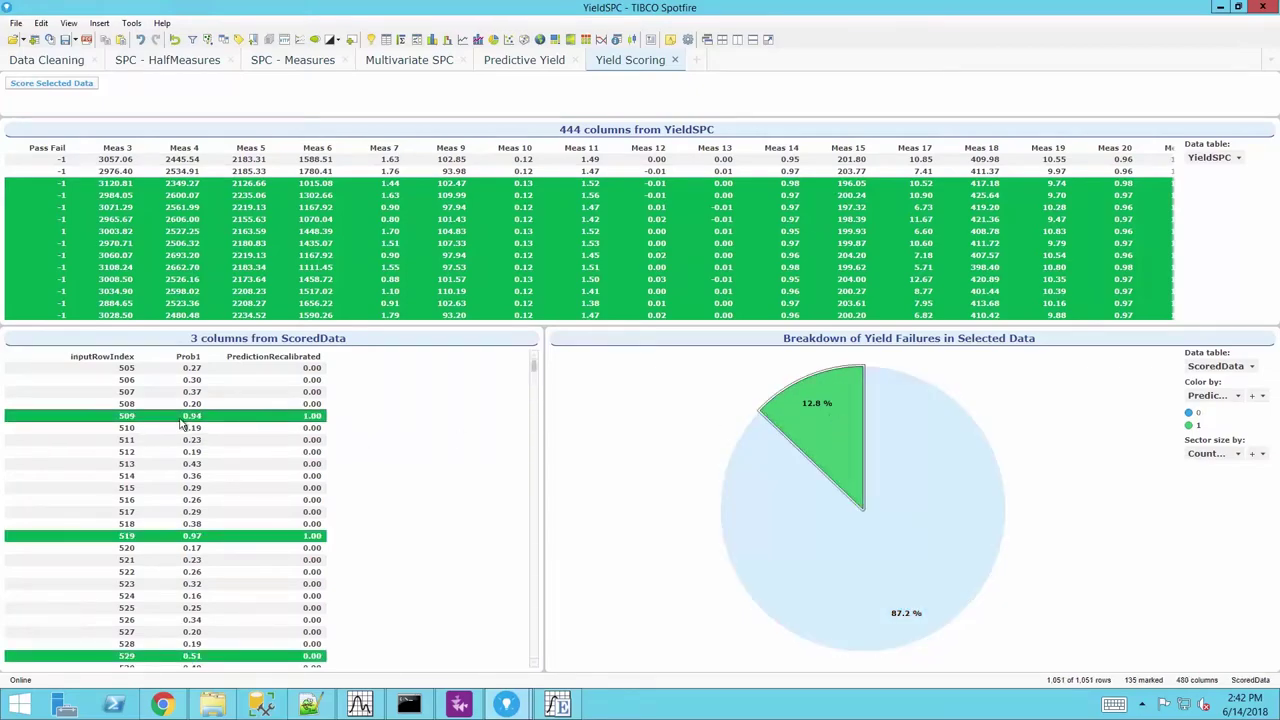
Edit the Spotfire Deployment Statistica data function and view its output parameters
click(131, 22)
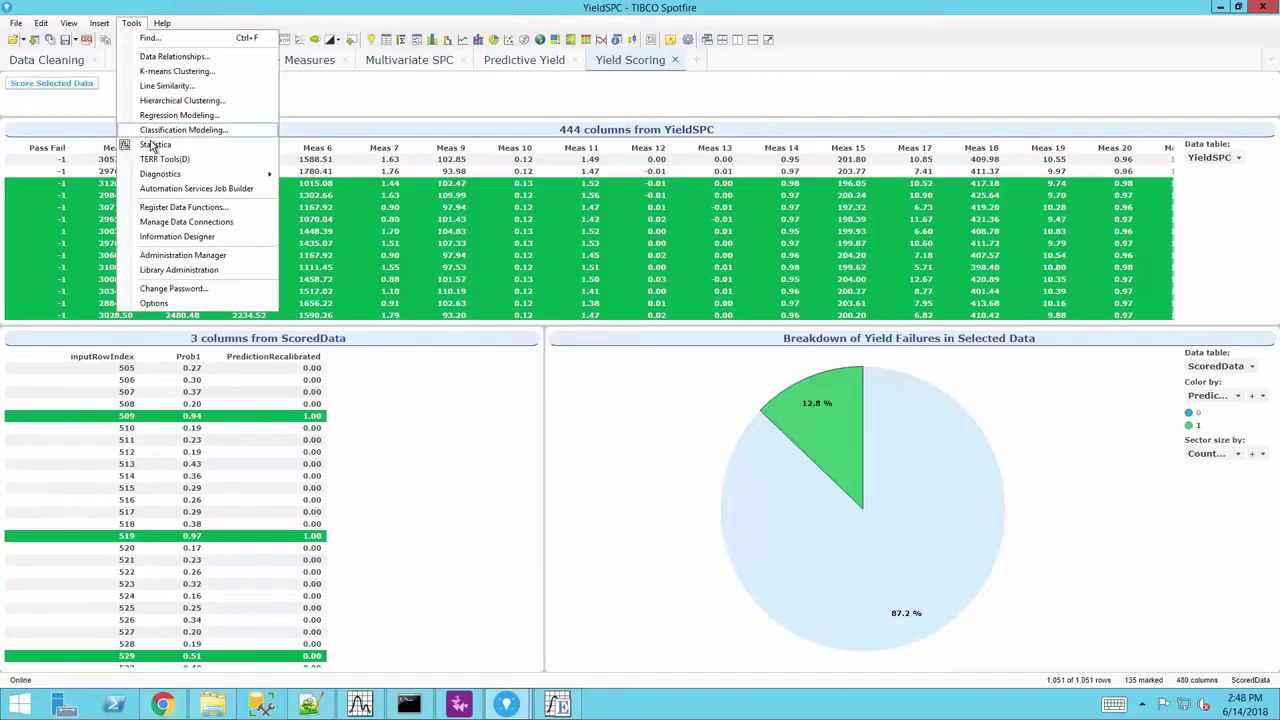
click(150, 145)
click(510, 357)
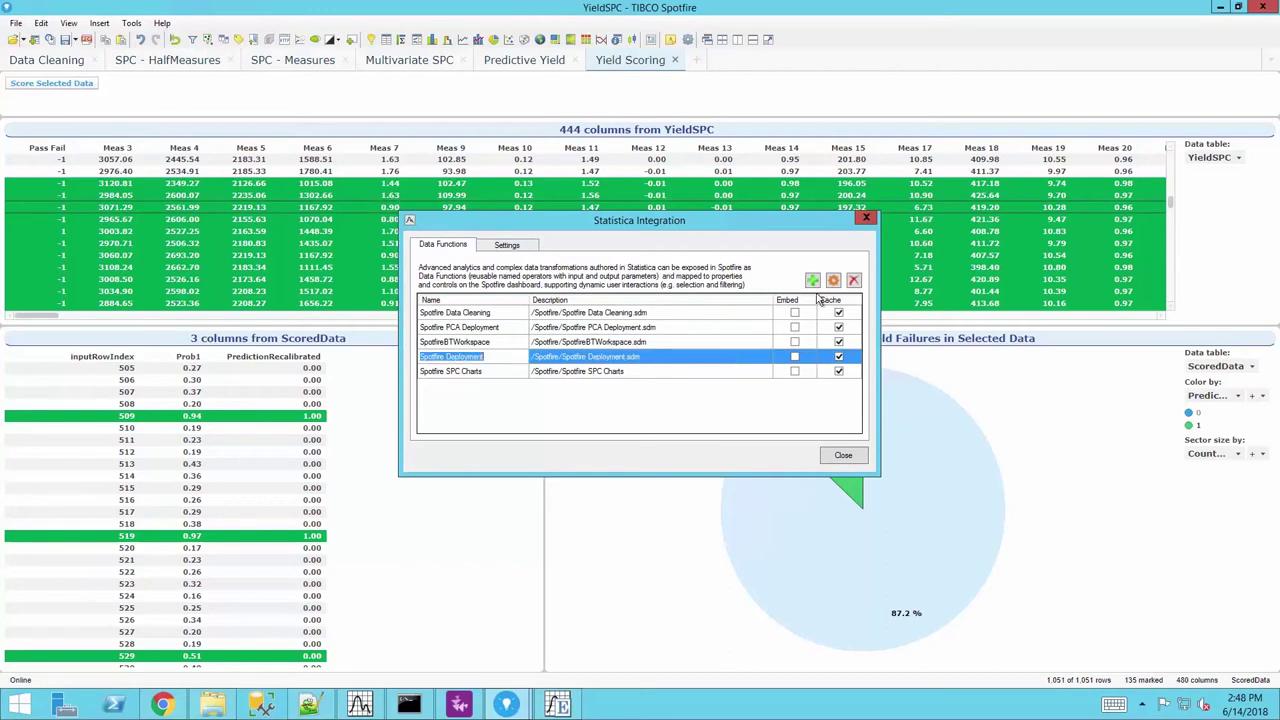
click(836, 281)
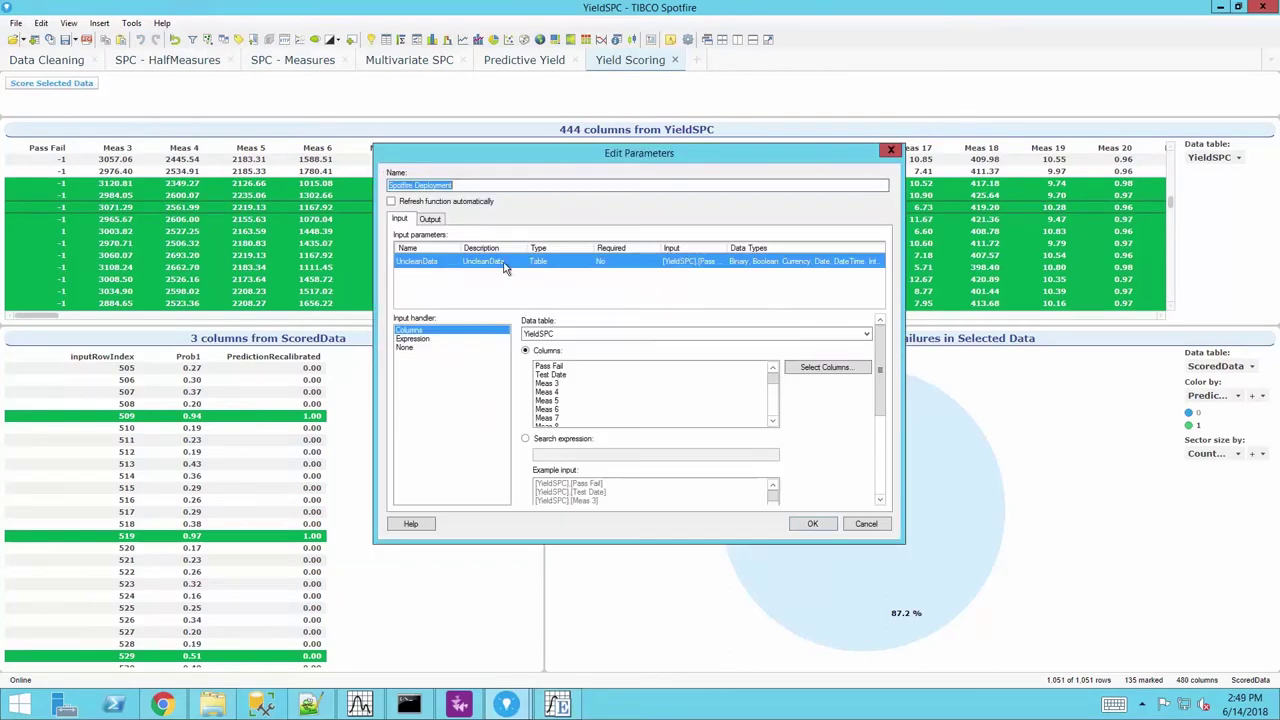
drag(882, 364, 887, 450)
scroll(887, 450, up, 5)
click(431, 220)
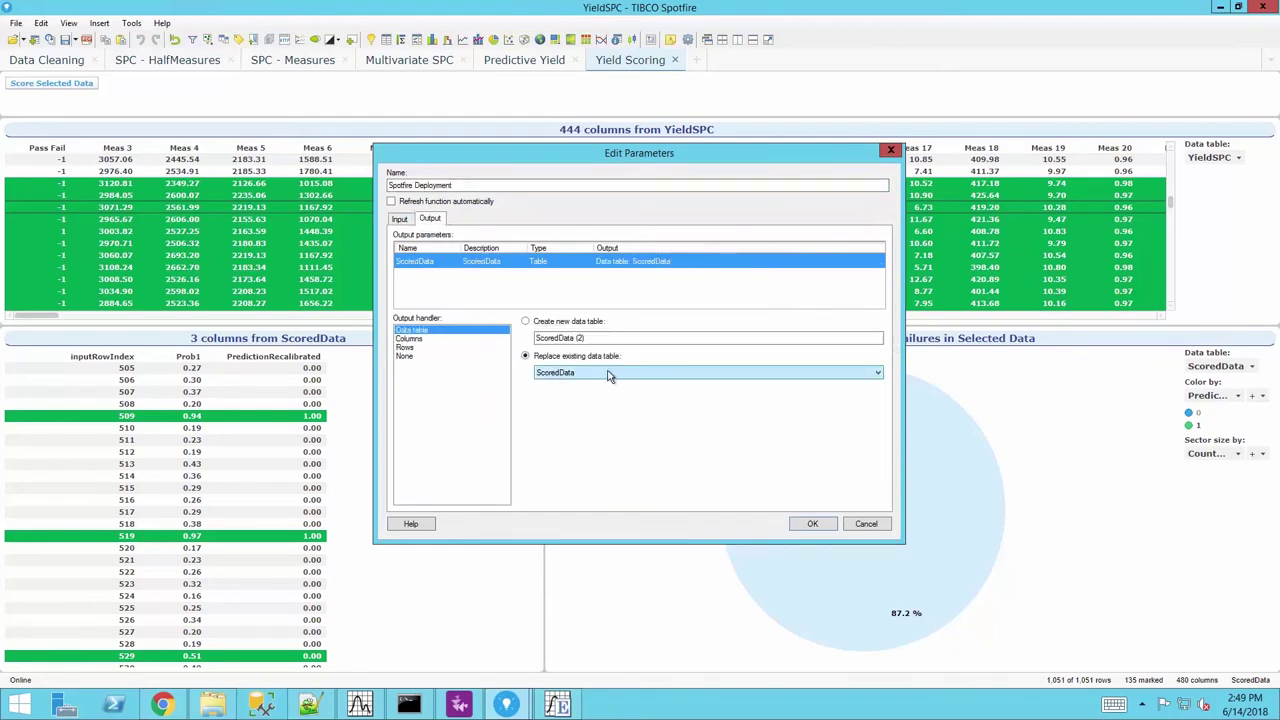